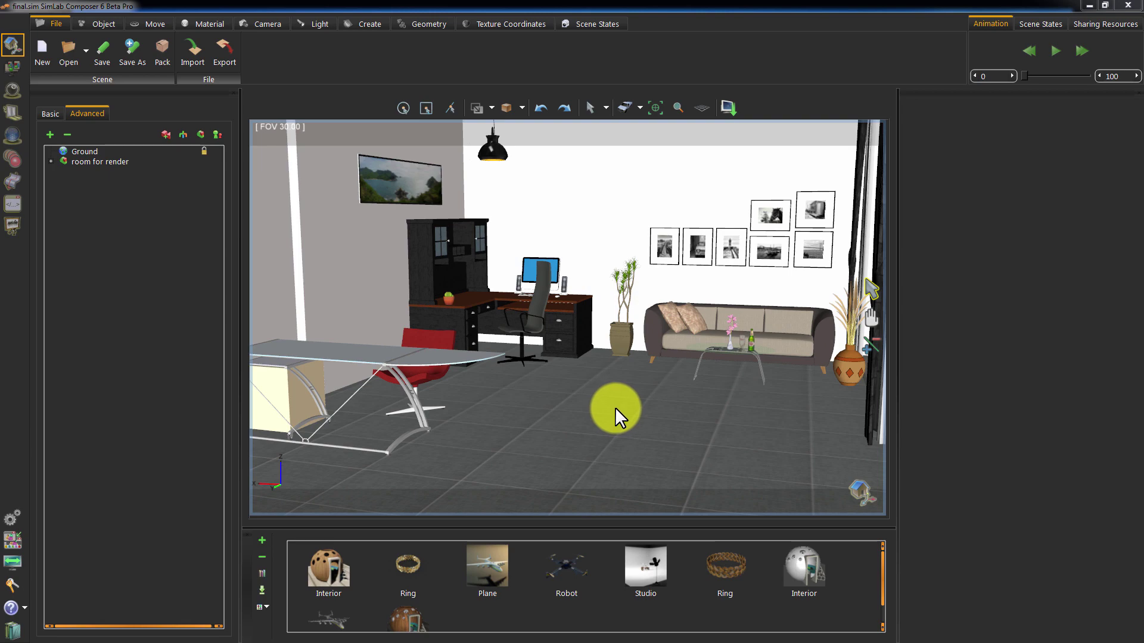
Step: Orbit the view around the furnished office room
{"action": "left_click_drag", "start_coordinate": [619, 408], "coordinate": [594, 415]}
Step: Check the floor, sofa, desk hutch and glass desk top materials, then bring up Texture Baking
{"action": "left_click", "coordinate": [589, 418]}
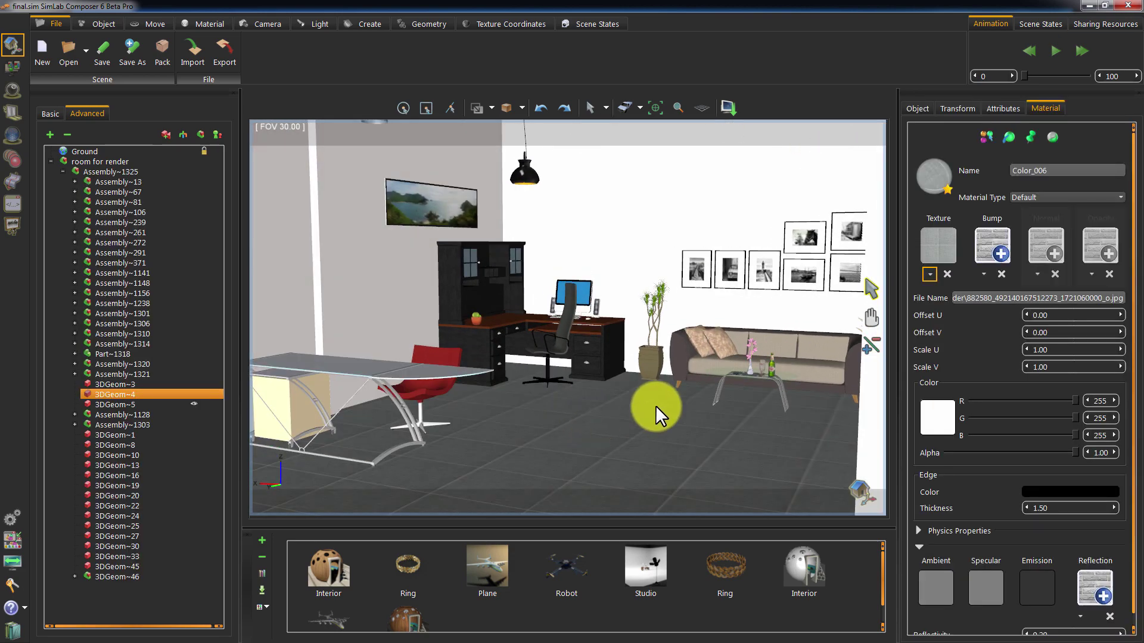
{"action": "left_click", "coordinate": [706, 361]}
{"action": "left_click_drag", "start_coordinate": [554, 342], "coordinate": [493, 343]}
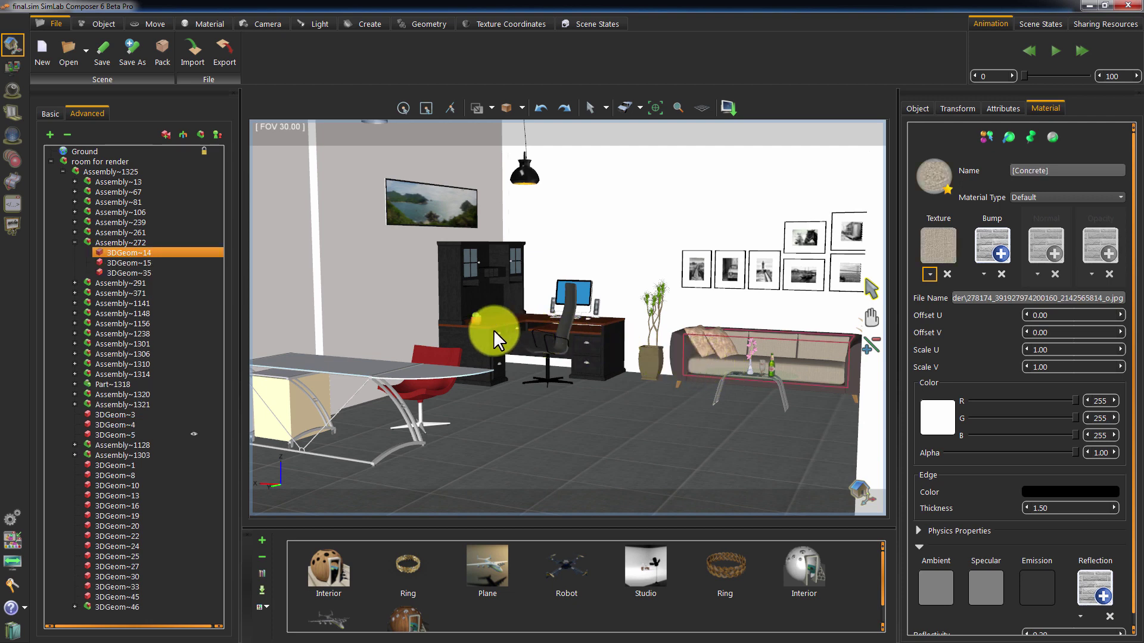
{"action": "left_click", "coordinate": [481, 338]}
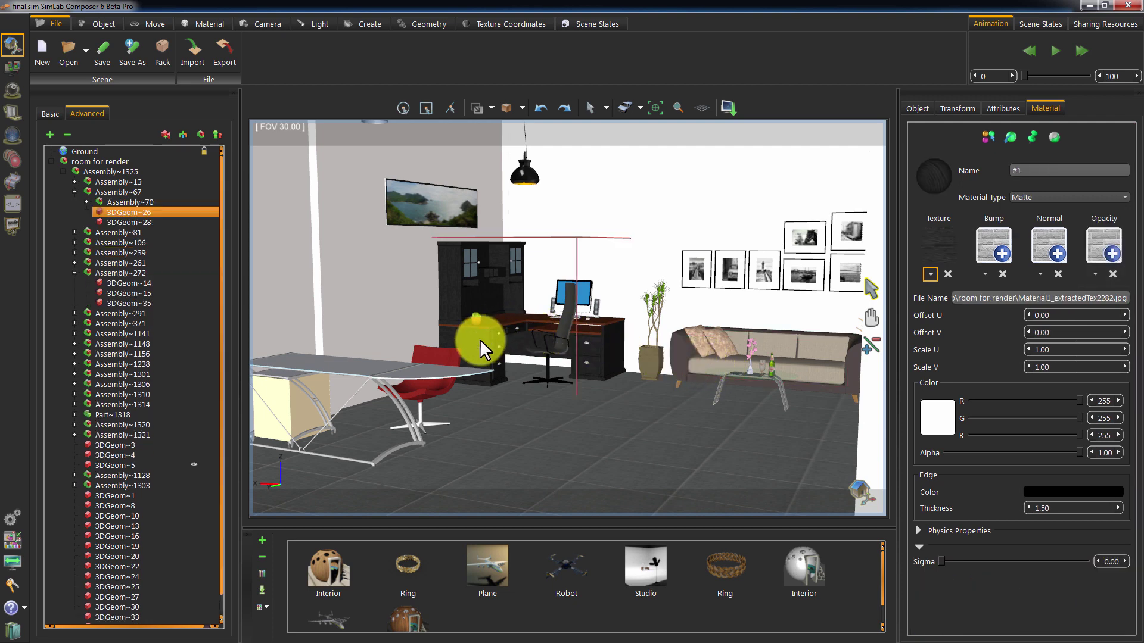
{"action": "left_click", "coordinate": [370, 362]}
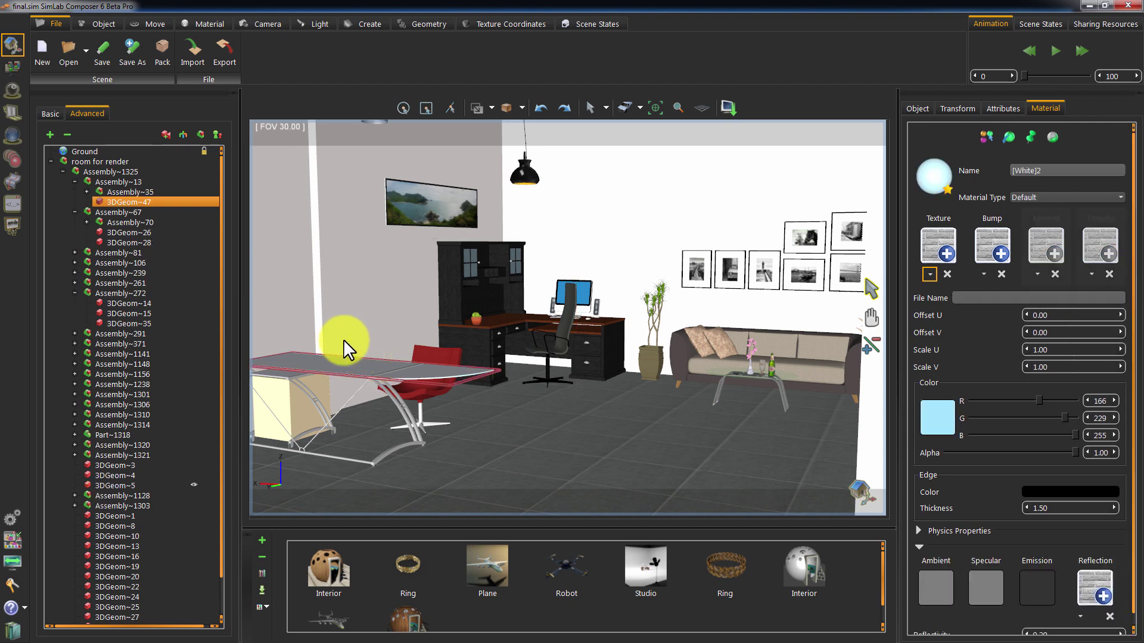
{"action": "left_click", "coordinate": [8, 138]}
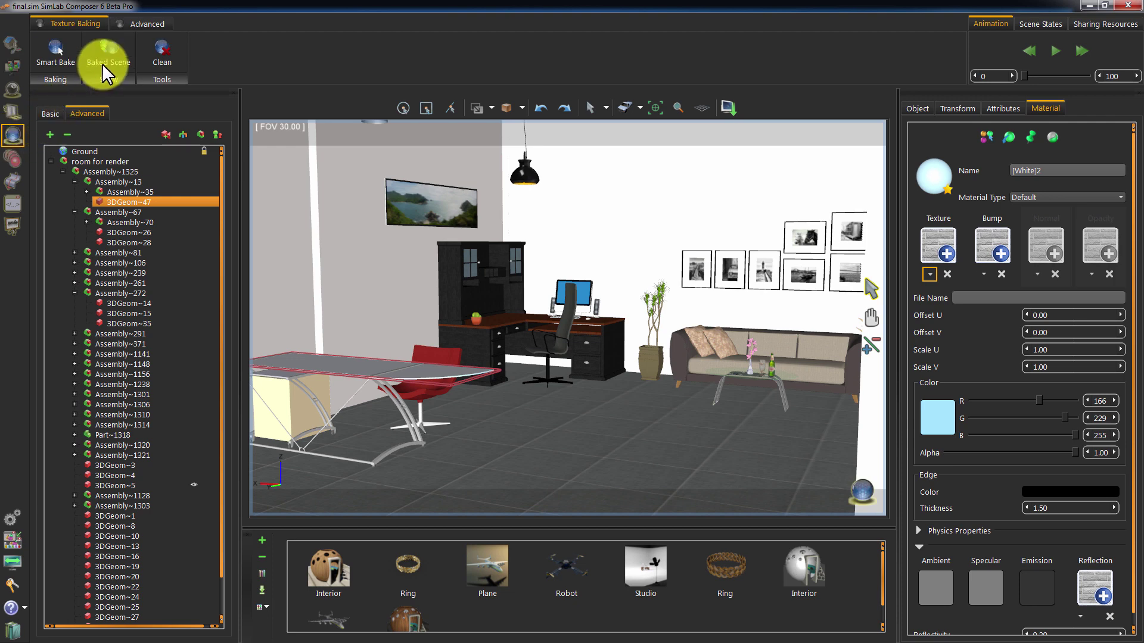
Step: Turn on Baked Scene and open the floor's baked texture 3DGeom~4 (1)_gutter_fixed.png
{"action": "left_click", "coordinate": [105, 73]}
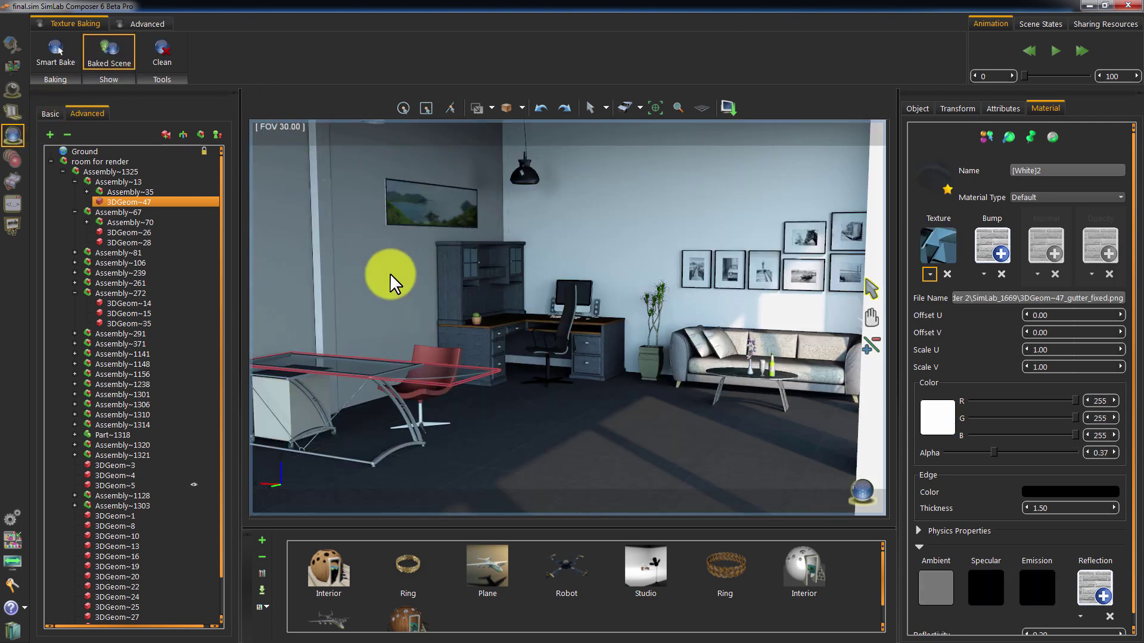
{"action": "left_click_drag", "start_coordinate": [608, 280], "coordinate": [634, 279]}
{"action": "left_click_drag", "start_coordinate": [603, 404], "coordinate": [652, 406]}
{"action": "left_click", "coordinate": [628, 443]}
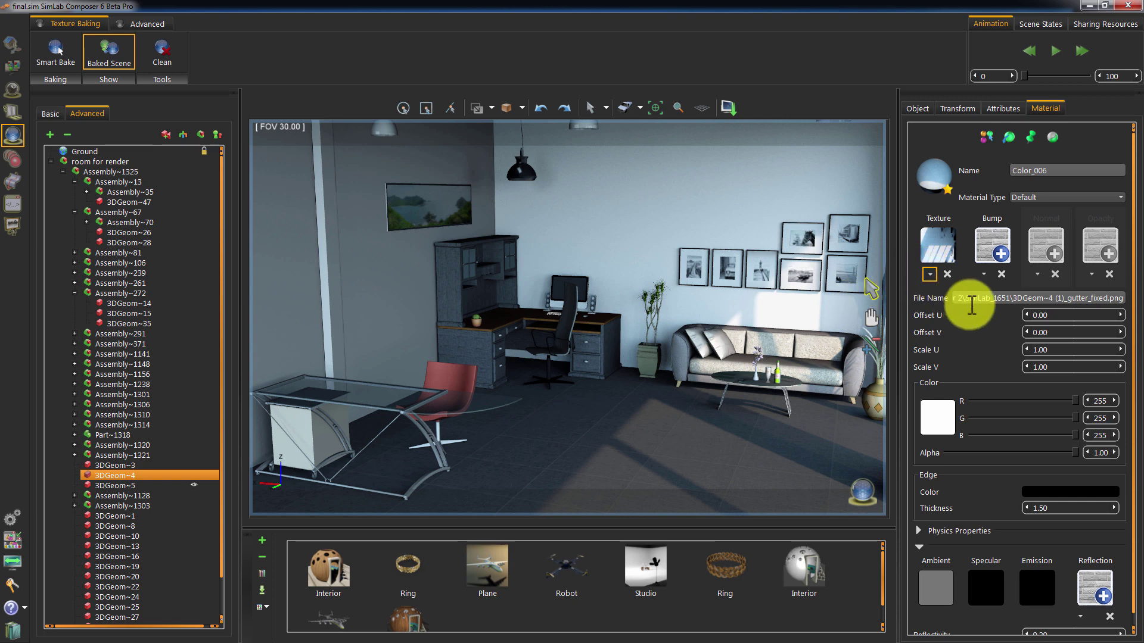
{"action": "left_click", "coordinate": [1020, 299]}
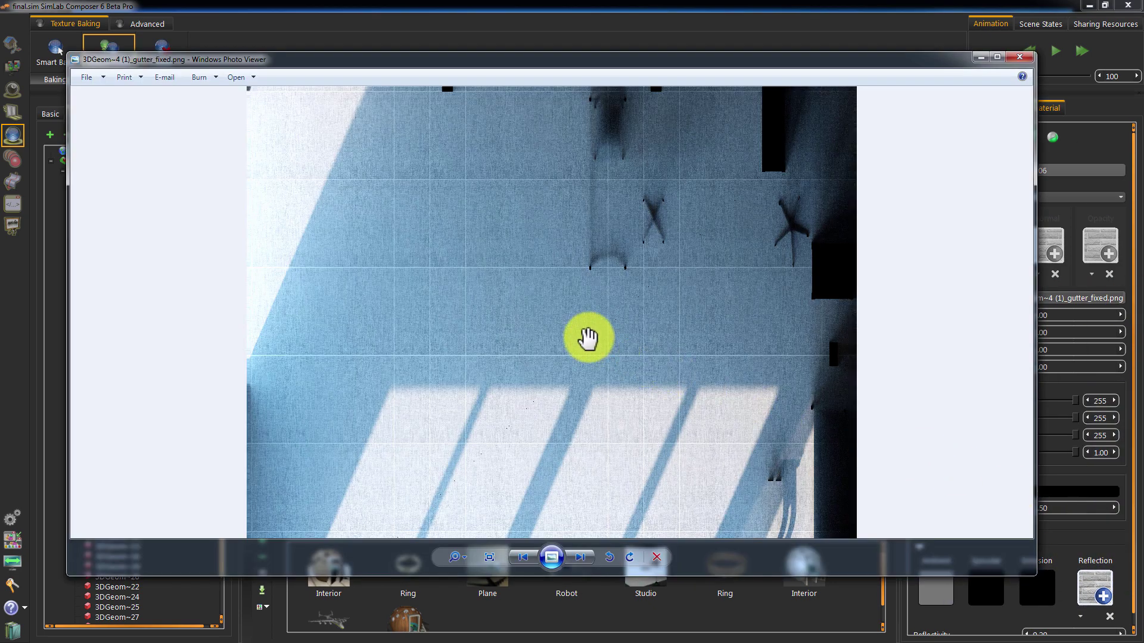
Step: Pan down across the floor's baked texture image to see the window shadows
{"action": "left_click_drag", "start_coordinate": [613, 178], "coordinate": [614, 230]}
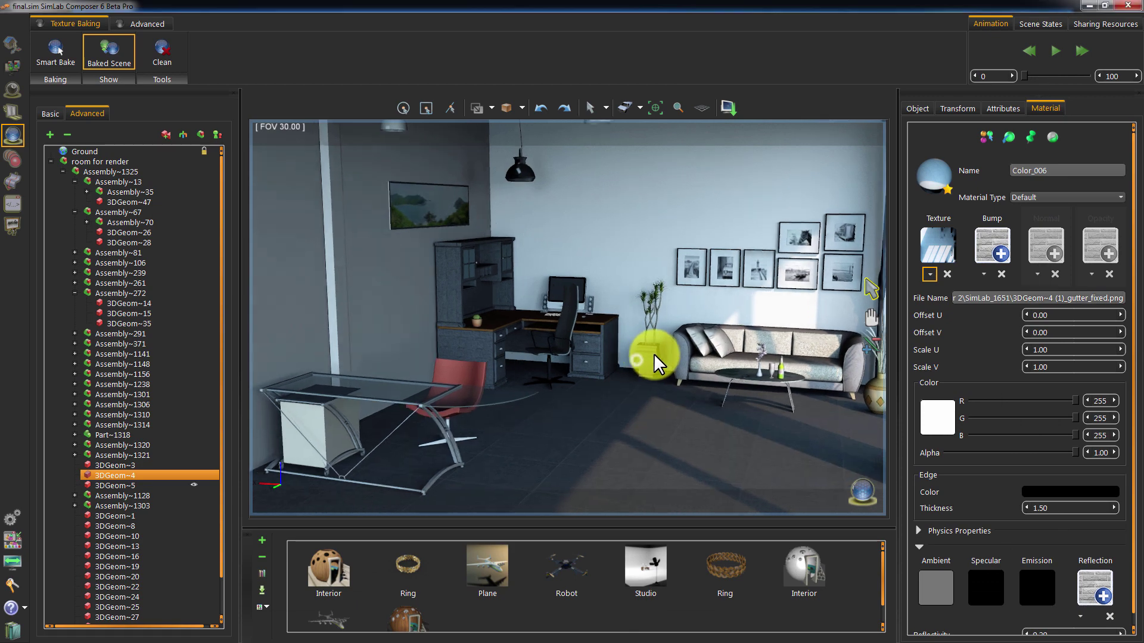
Step: Orbit the baked room, then select the 'room for render' model in the scene tree
{"action": "left_click_drag", "start_coordinate": [709, 344], "coordinate": [490, 411]}
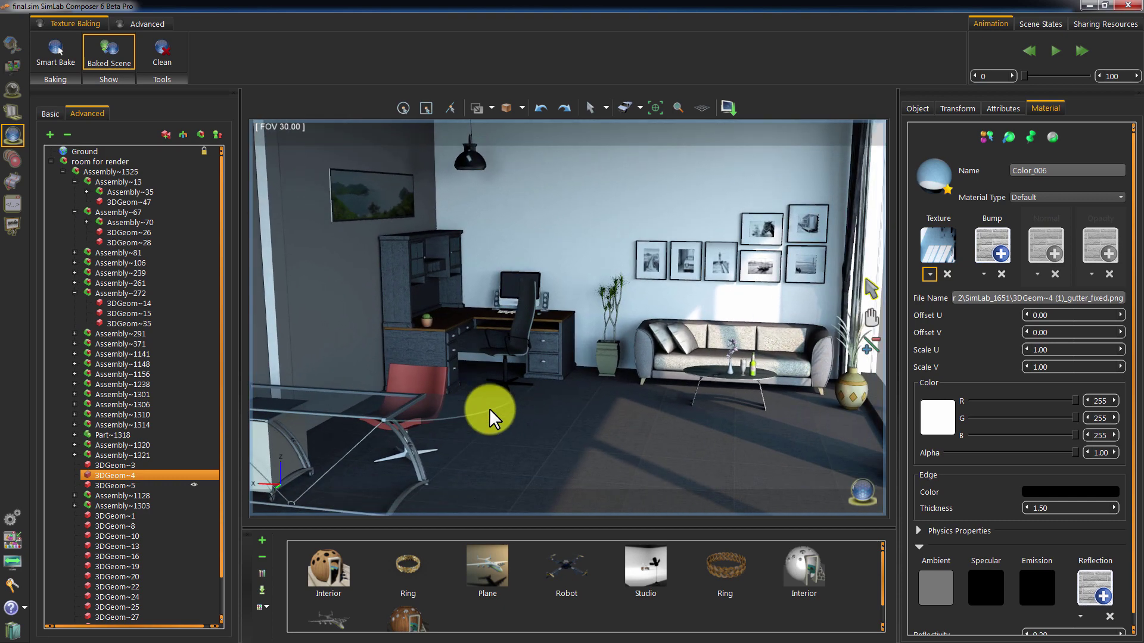
{"action": "left_click", "coordinate": [87, 162]}
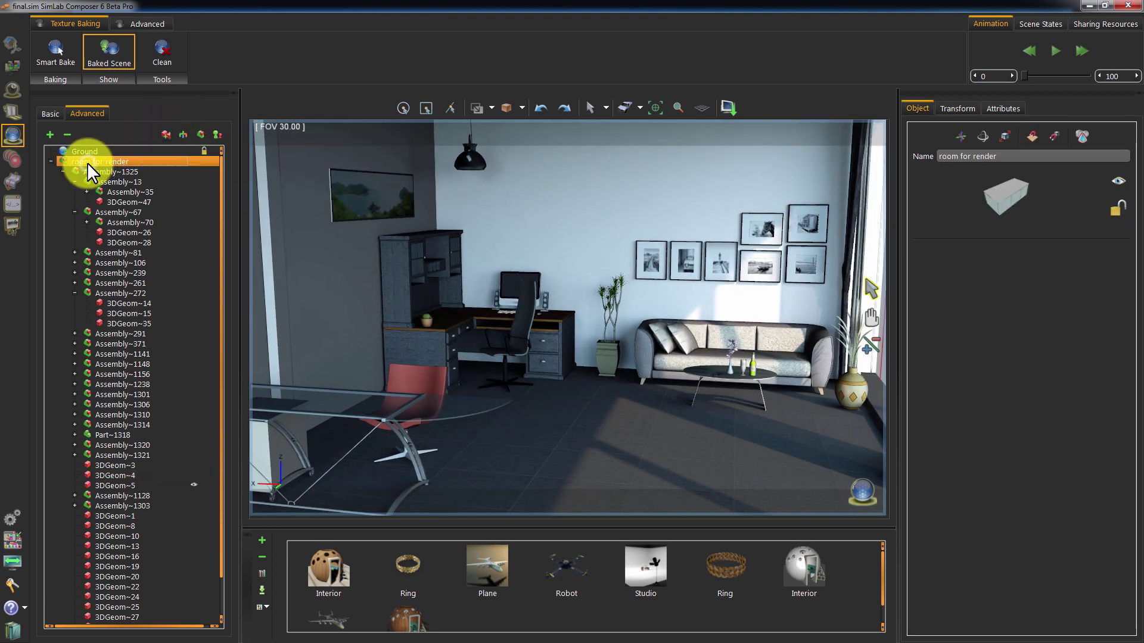
Step: Turn off Baked Scene, select the floor, and open its Smart Bake settings
{"action": "left_click", "coordinate": [154, 52]}
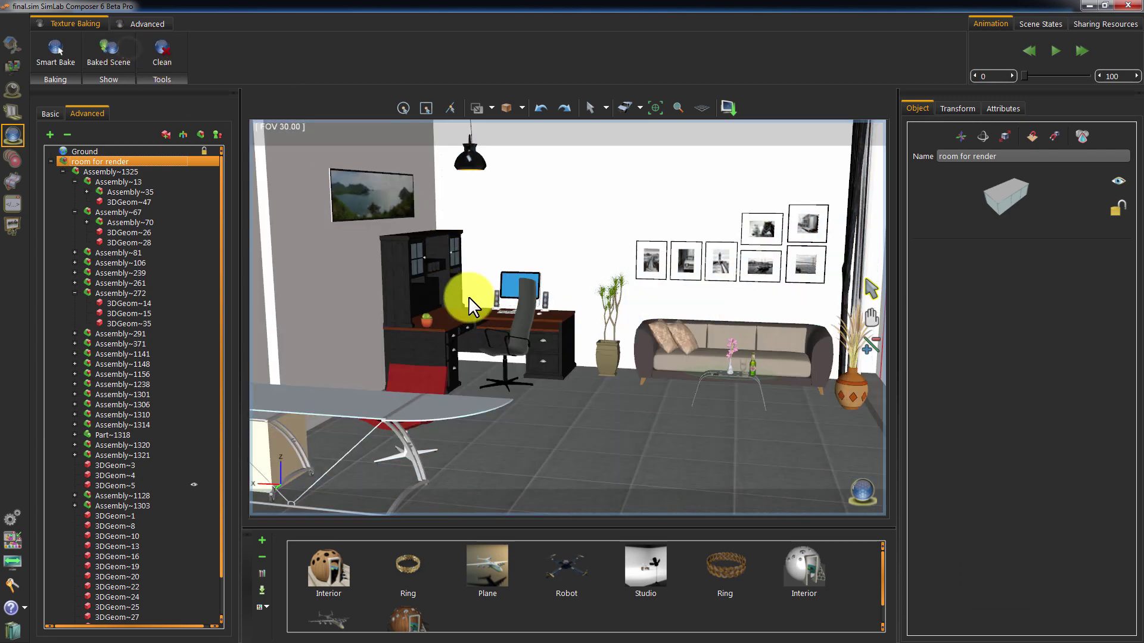
{"action": "left_click_drag", "start_coordinate": [465, 296], "coordinate": [441, 277]}
{"action": "left_click_drag", "start_coordinate": [417, 338], "coordinate": [591, 438]}
{"action": "left_click", "coordinate": [591, 439]}
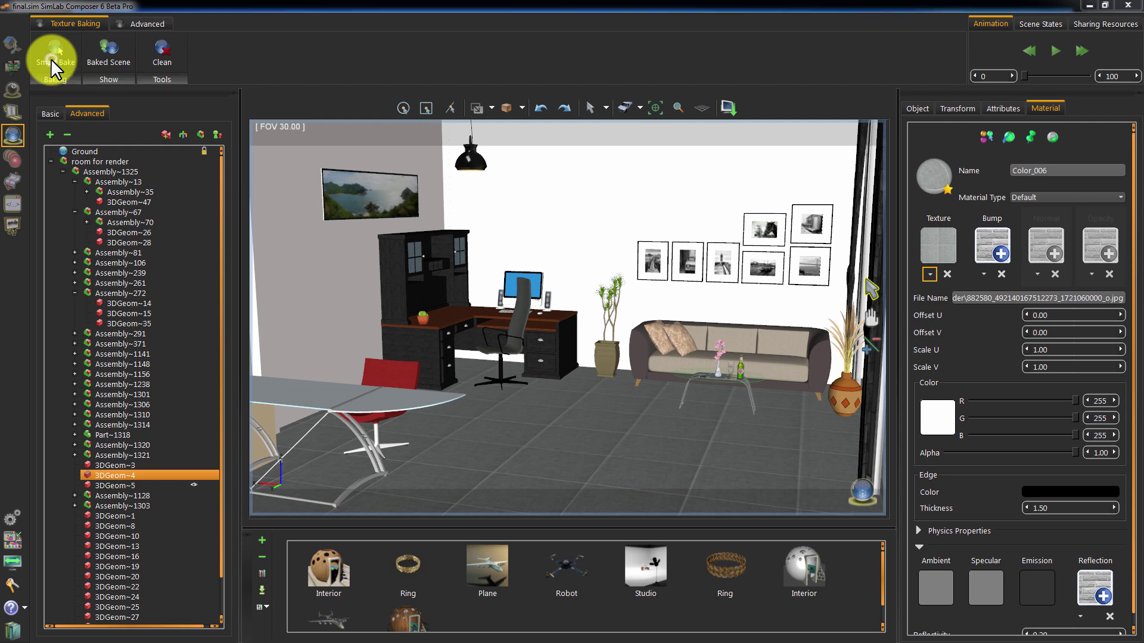
{"action": "left_click", "coordinate": [672, 153]}
{"action": "left_click_drag", "start_coordinate": [379, 235], "coordinate": [391, 233]}
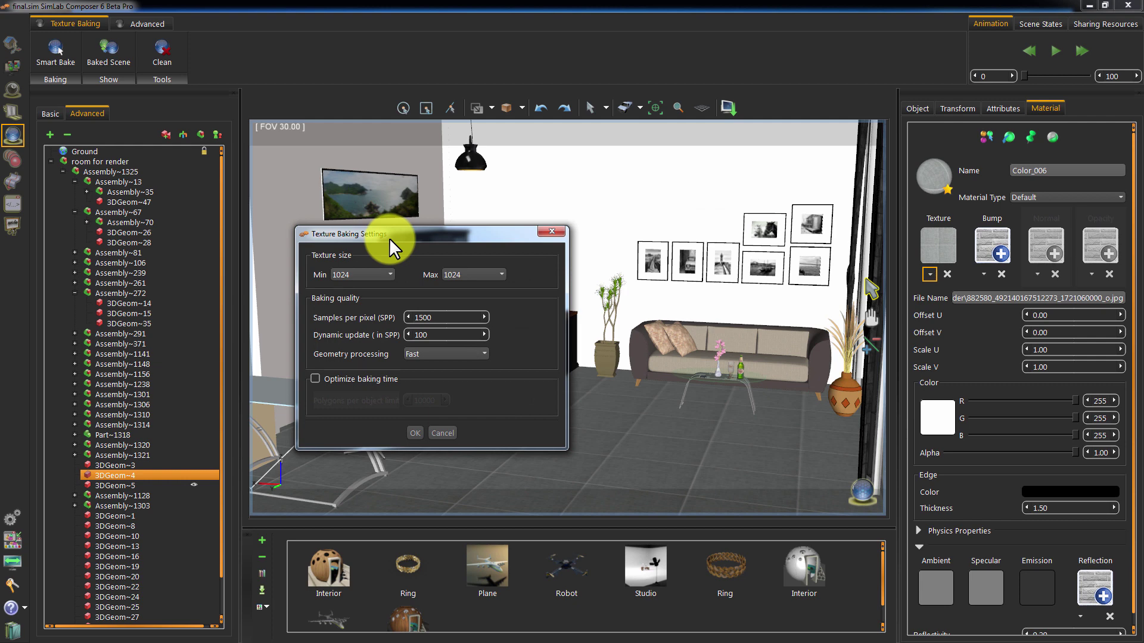
{"action": "left_click", "coordinate": [388, 271]}
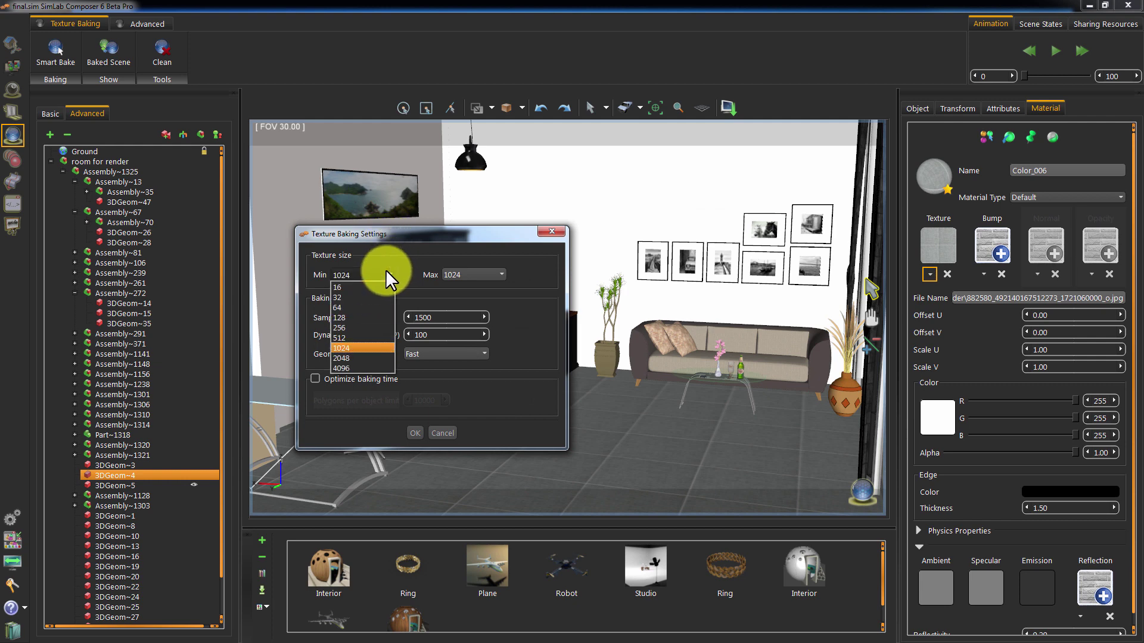
{"action": "left_click", "coordinate": [385, 270]}
{"action": "left_click", "coordinate": [480, 272]}
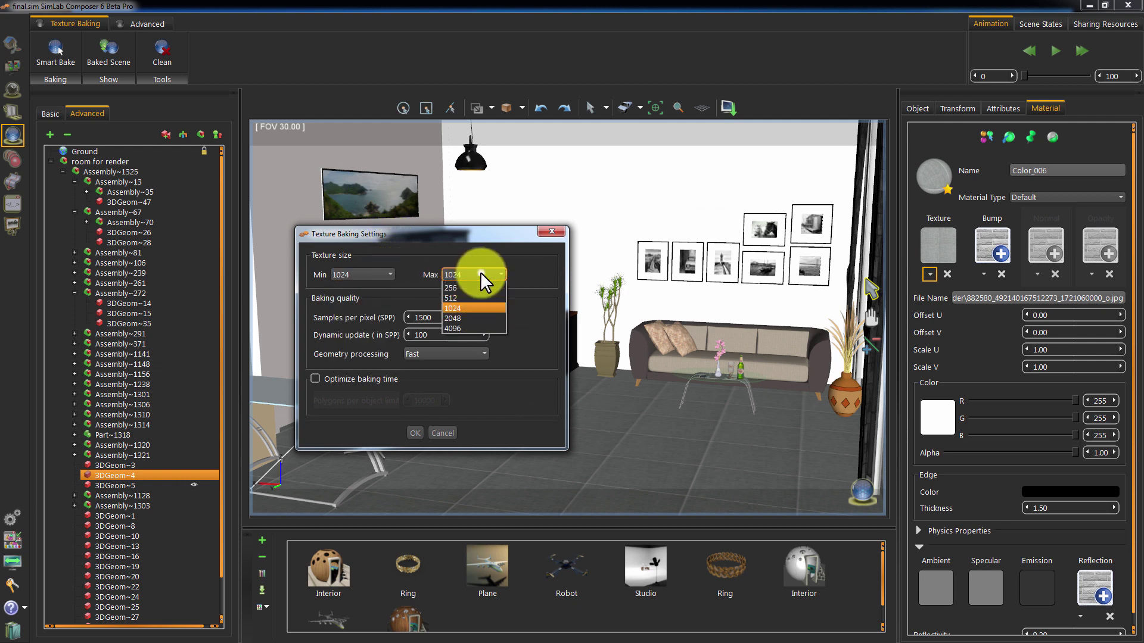
{"action": "left_click", "coordinate": [480, 272]}
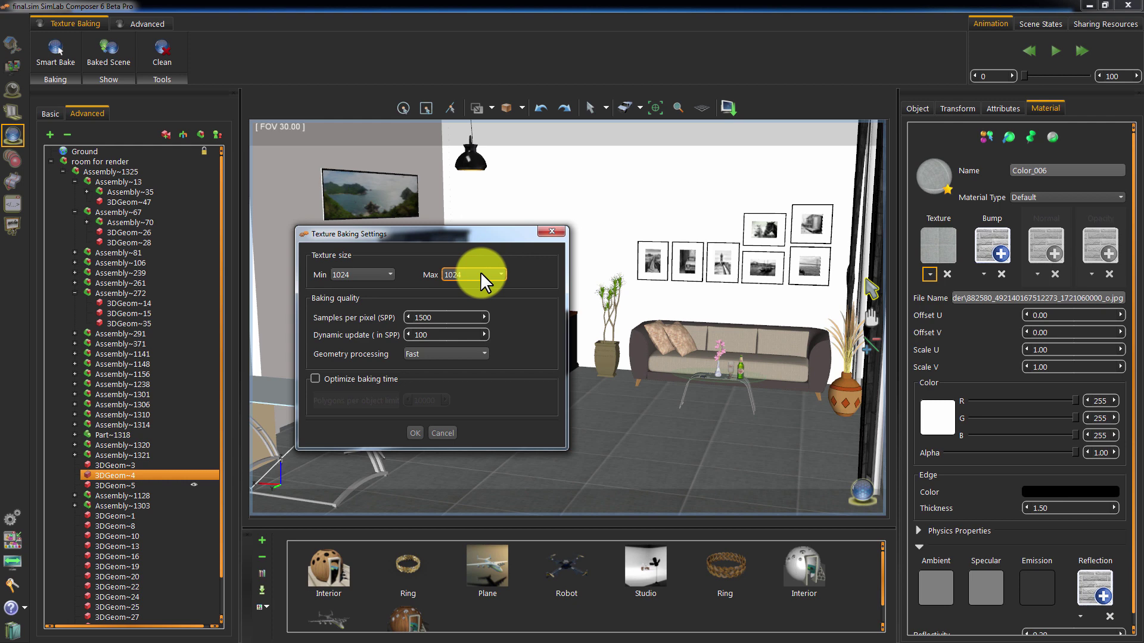
Step: Keep 1500 samples per pixel and Fast geometry processing for the floor bake
{"action": "left_click", "coordinate": [440, 317]}
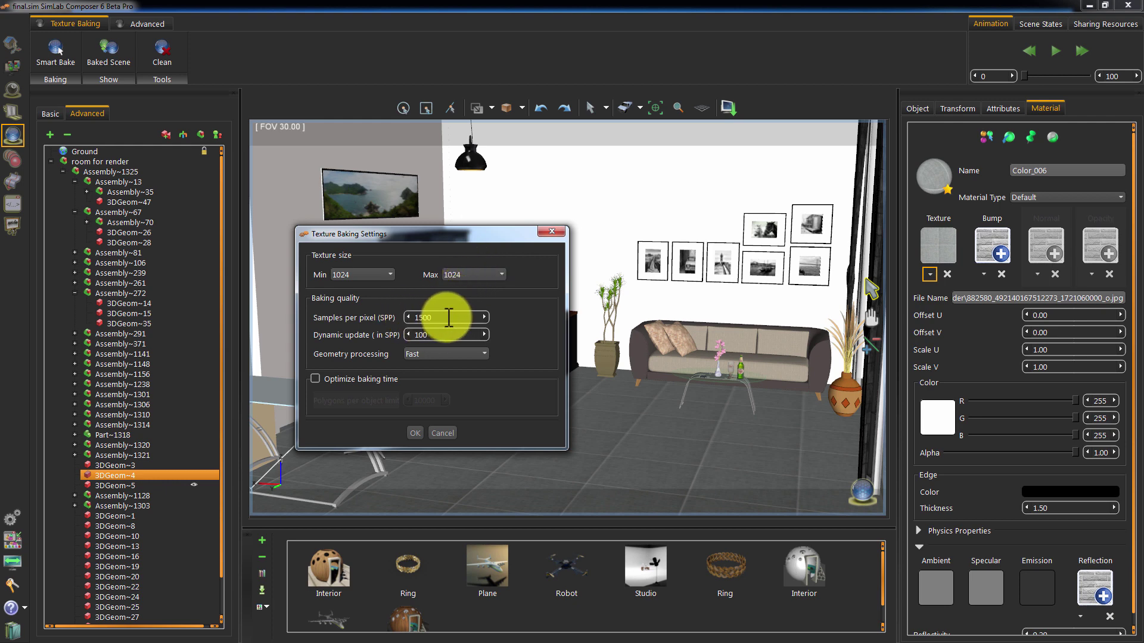
{"action": "left_click", "coordinate": [467, 354]}
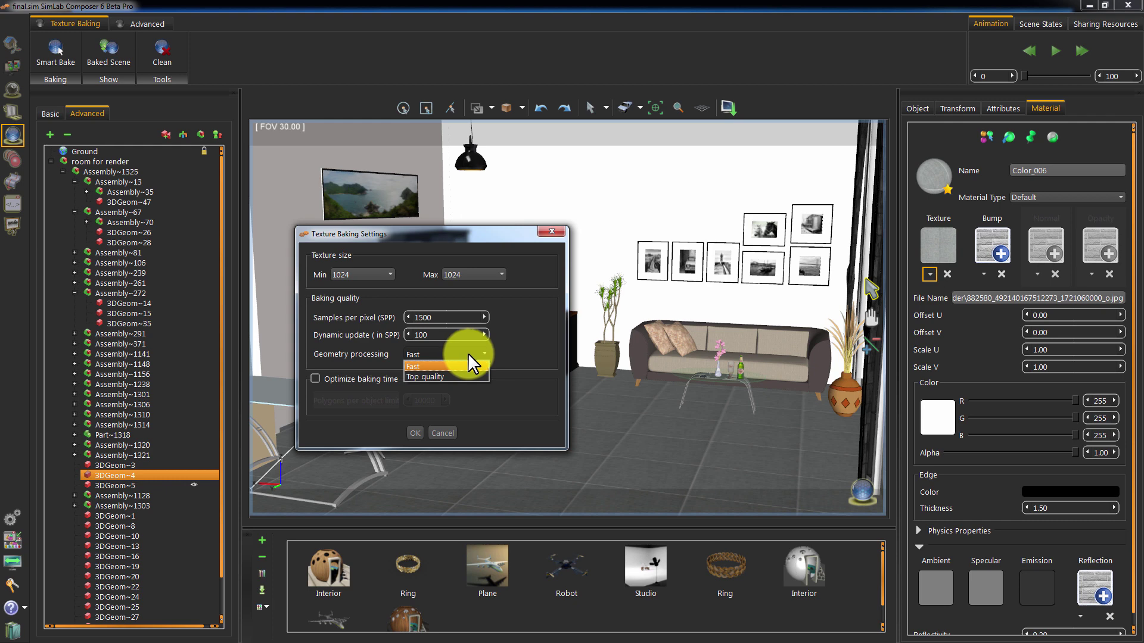
{"action": "left_click", "coordinate": [467, 353]}
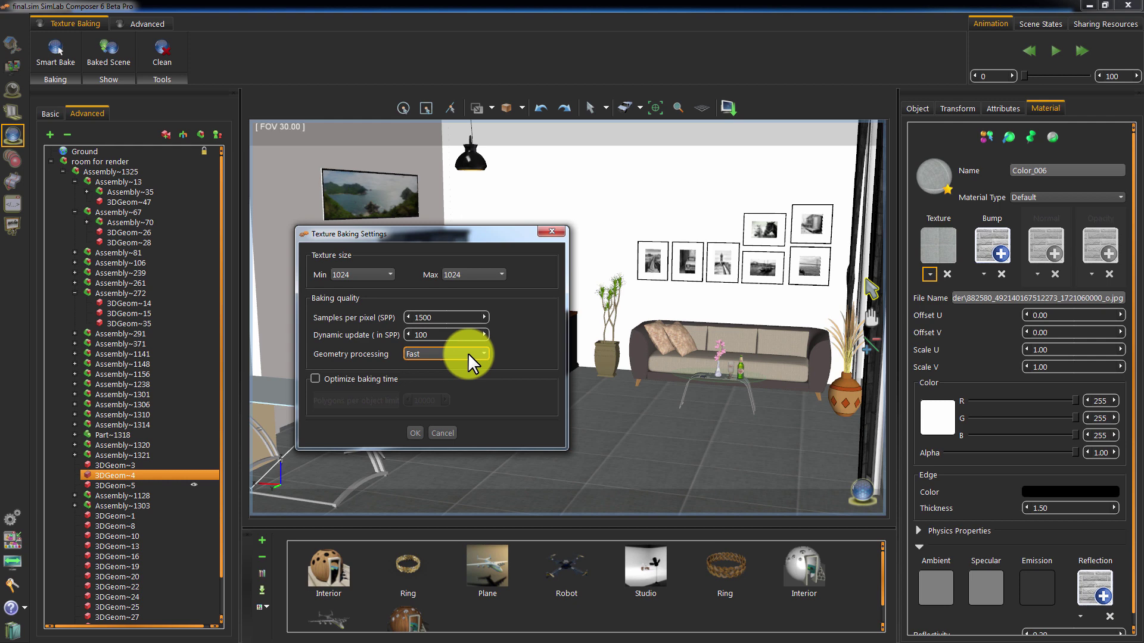
Step: Start the floor bake and let it complete, moving the progress window aside
{"action": "left_click", "coordinate": [422, 434]}
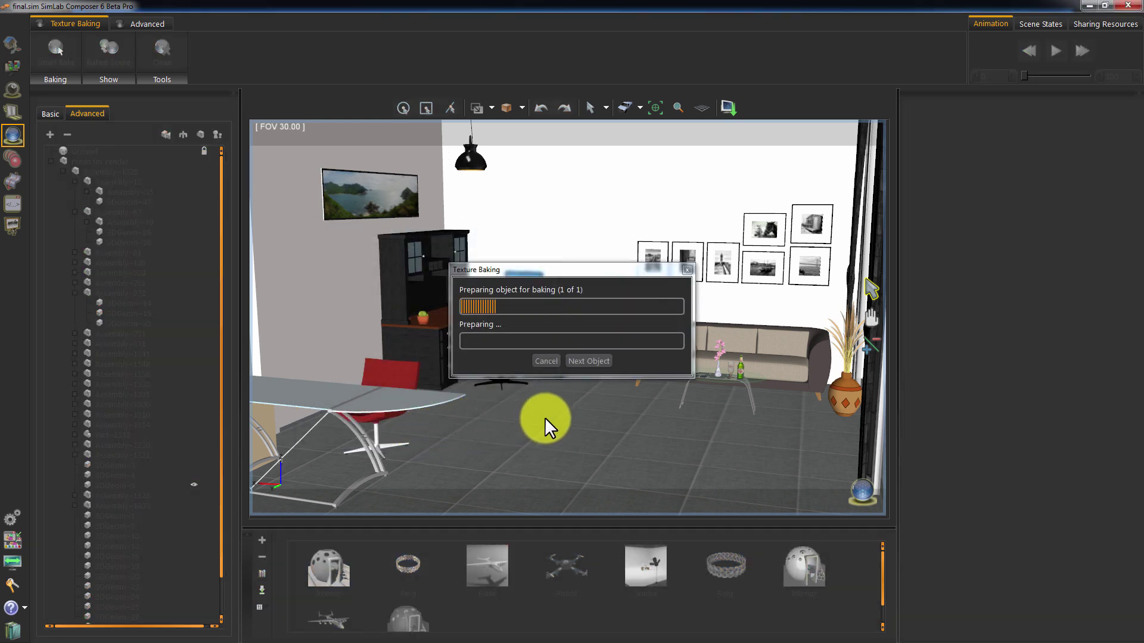
{"action": "left_click_drag", "start_coordinate": [549, 416], "coordinate": [583, 410]}
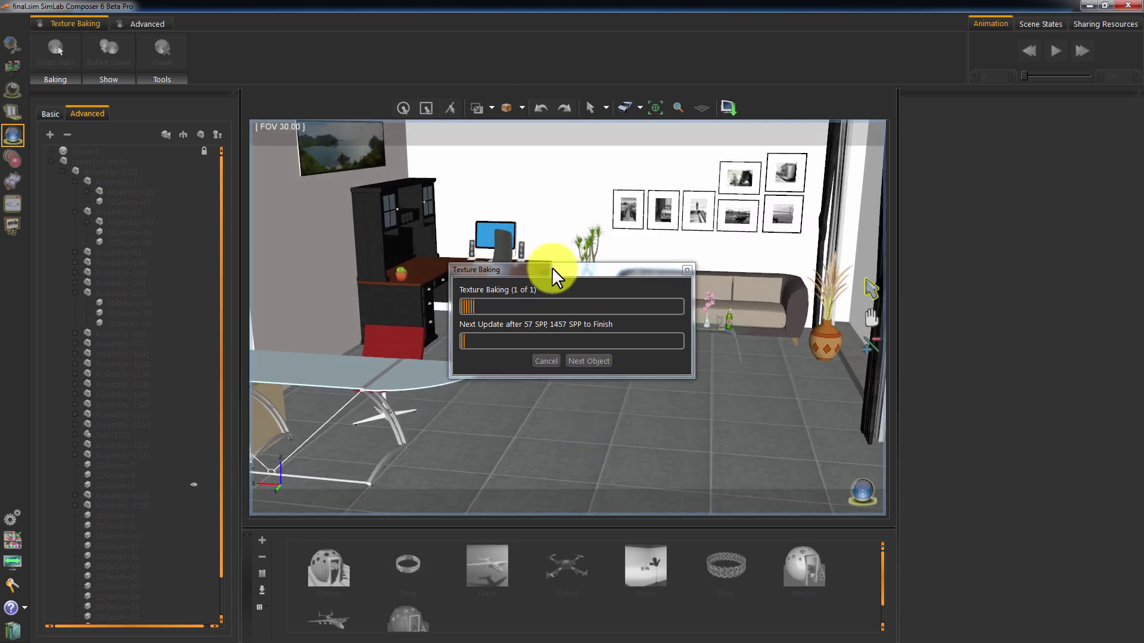
{"action": "left_click_drag", "start_coordinate": [552, 269], "coordinate": [370, 139]}
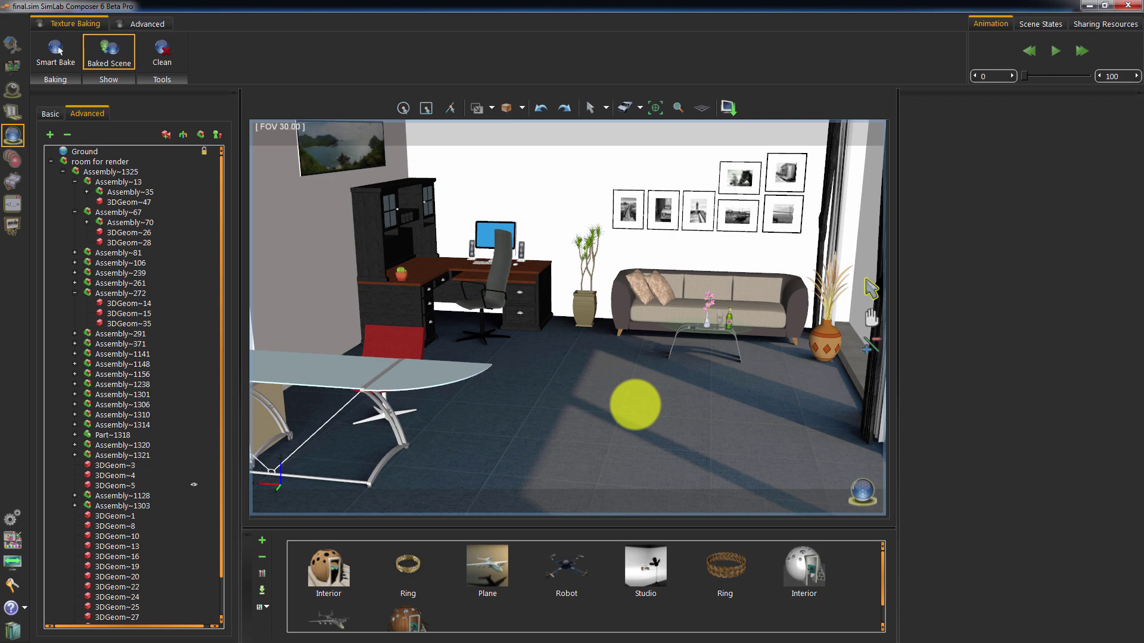
Step: Zoom in on the baked floor, orbit toward the sofa, and select the vase beside it
{"action": "scroll", "coordinate": [635, 405], "scroll_direction": "up", "scroll_amount": 5}
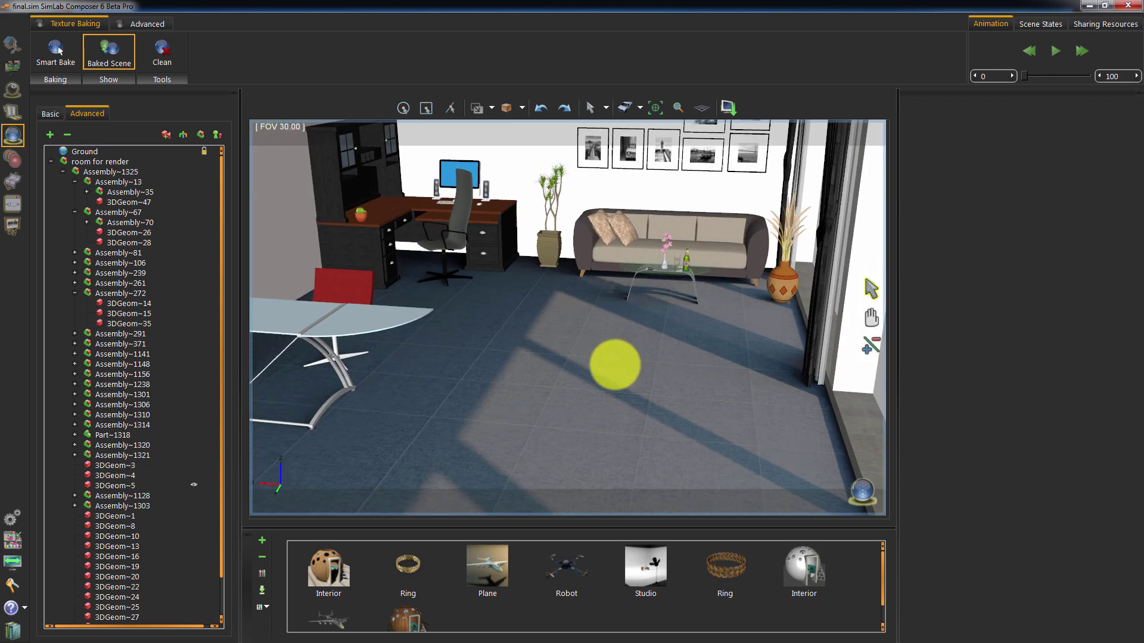
{"action": "scroll", "coordinate": [691, 412], "scroll_direction": "up", "scroll_amount": 3}
{"action": "scroll", "coordinate": [703, 359], "scroll_direction": "up", "scroll_amount": 3}
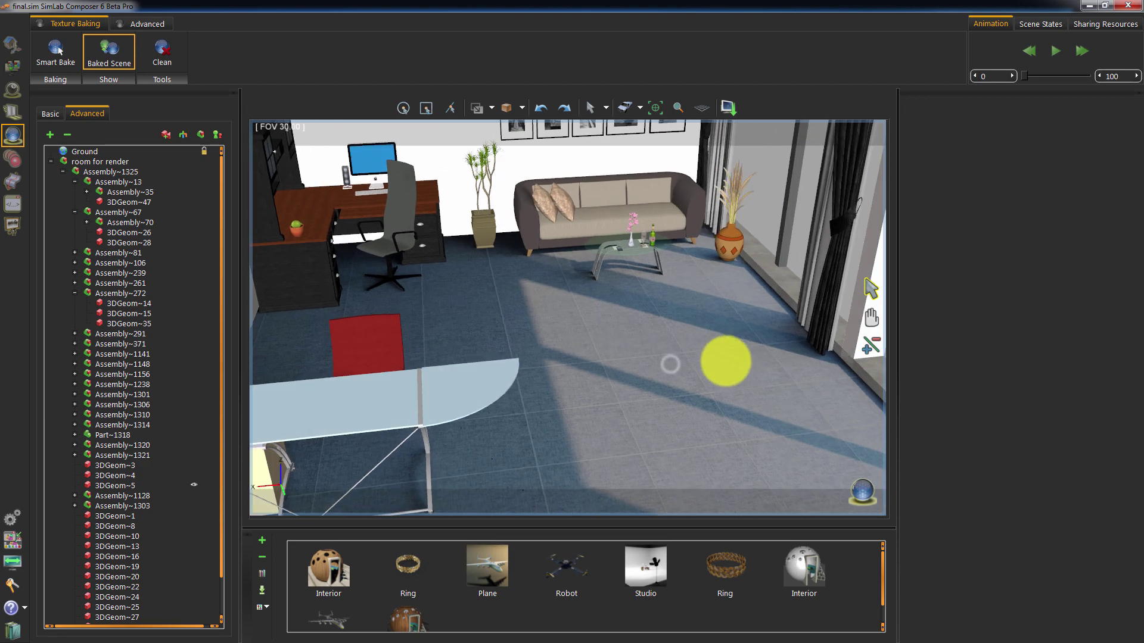
{"action": "scroll", "coordinate": [703, 359], "scroll_direction": "down", "scroll_amount": 5}
{"action": "scroll", "coordinate": [677, 381], "scroll_direction": "up", "scroll_amount": 6}
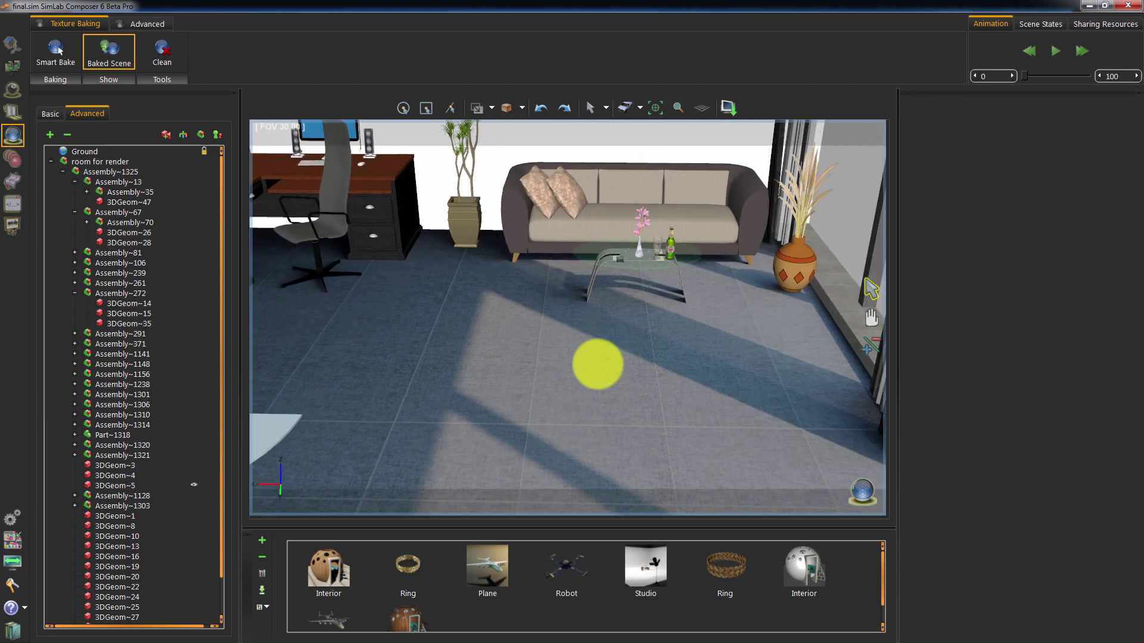
{"action": "left_click_drag", "start_coordinate": [597, 364], "coordinate": [688, 347]}
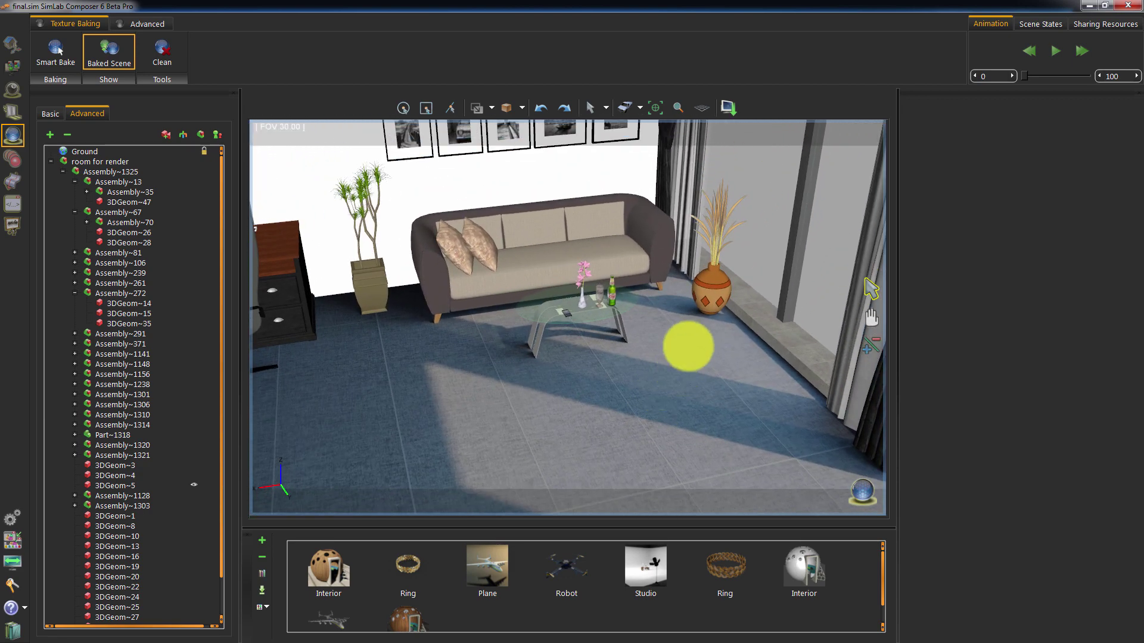
{"action": "left_click", "coordinate": [712, 277]}
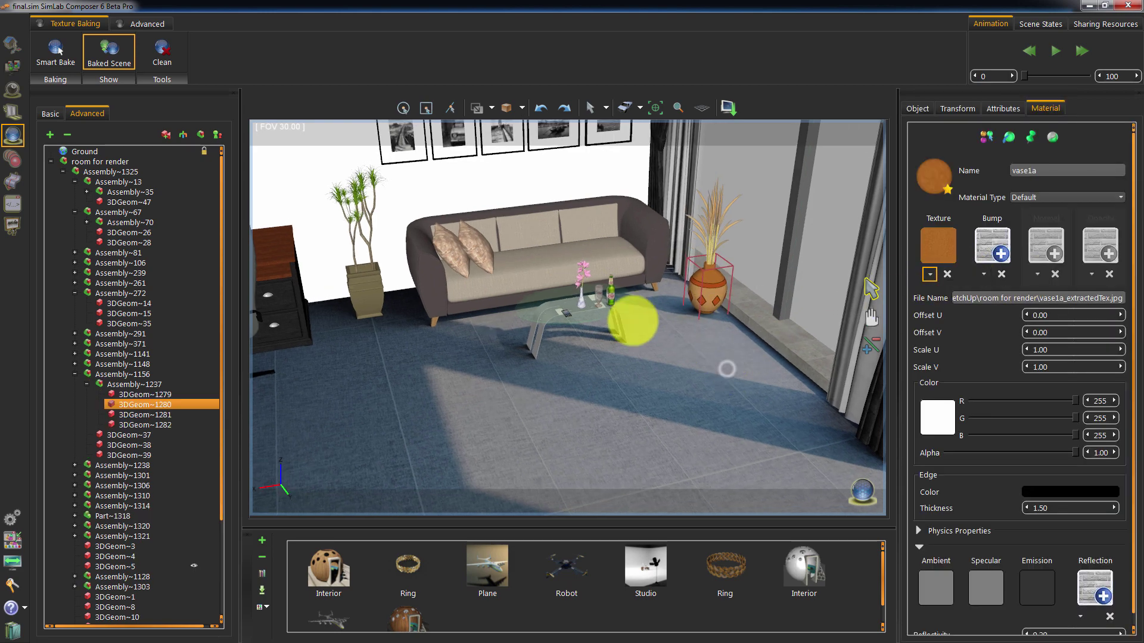
Step: Bake the vase with 500 samples per pixel and 512 minimum and maximum texture size
{"action": "left_click", "coordinate": [55, 53]}
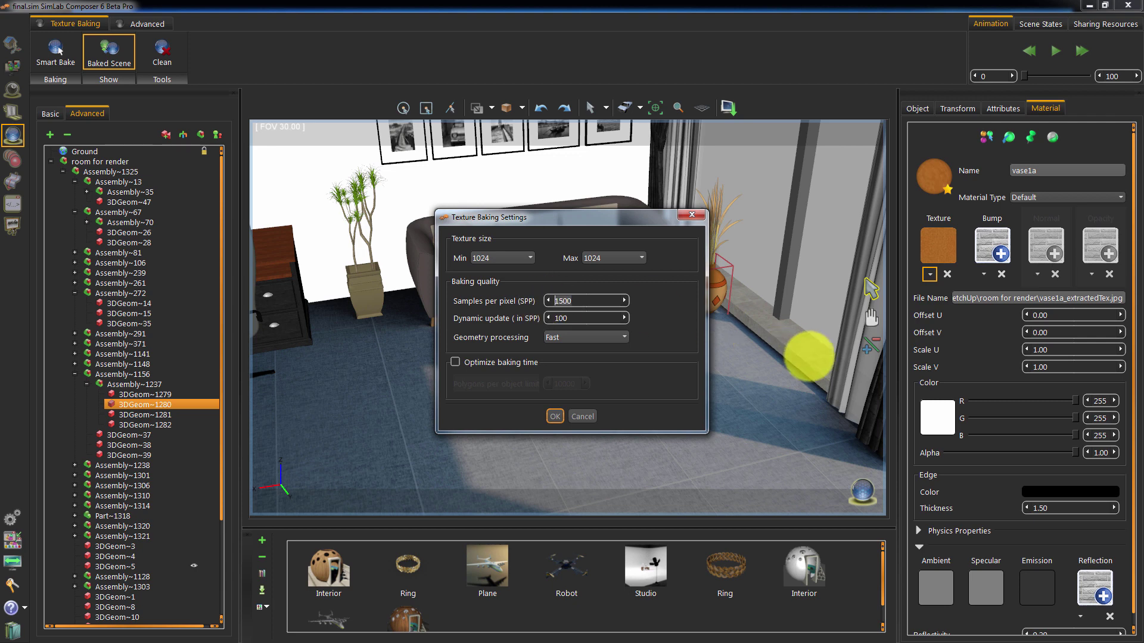
{"action": "key", "text": "Delete"}
{"action": "left_click", "coordinate": [501, 258]}
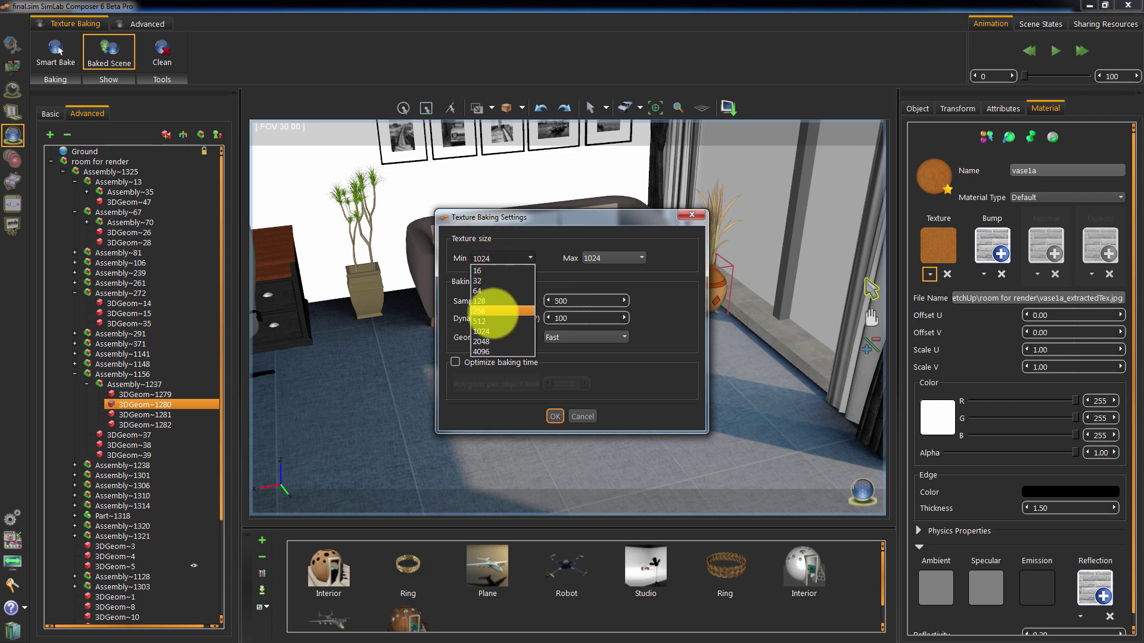
{"action": "left_click", "coordinate": [489, 321]}
{"action": "left_click", "coordinate": [584, 257]}
{"action": "left_click", "coordinate": [598, 320]}
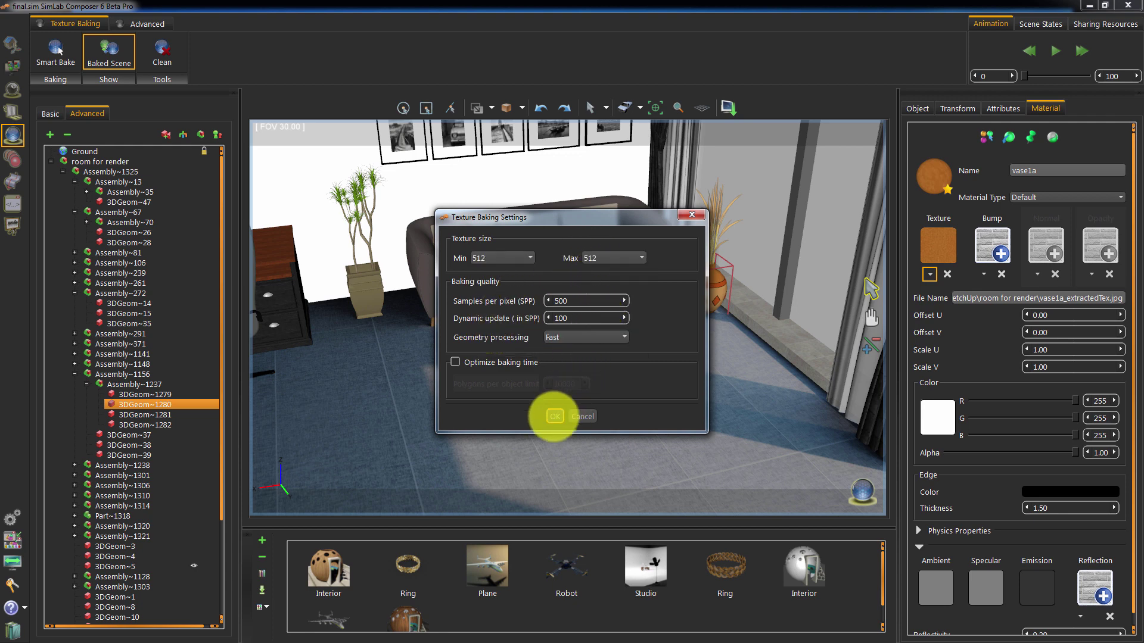
{"action": "left_click", "coordinate": [554, 416]}
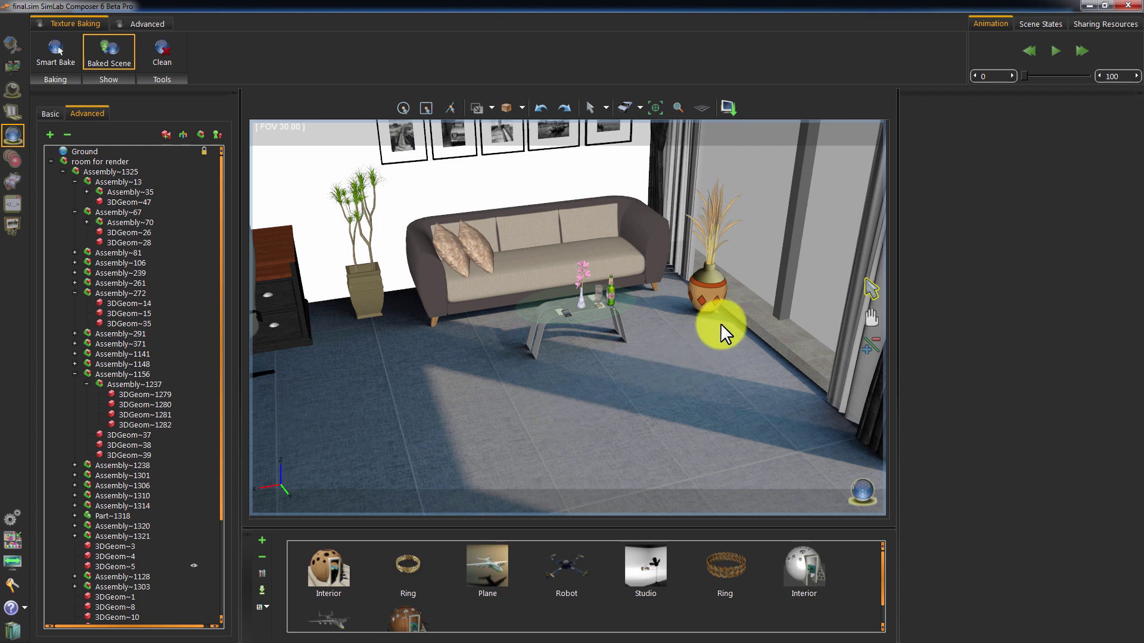
Step: Select the baked vase to inspect its texture and orbit to a frontal sofa view
{"action": "left_click", "coordinate": [714, 288]}
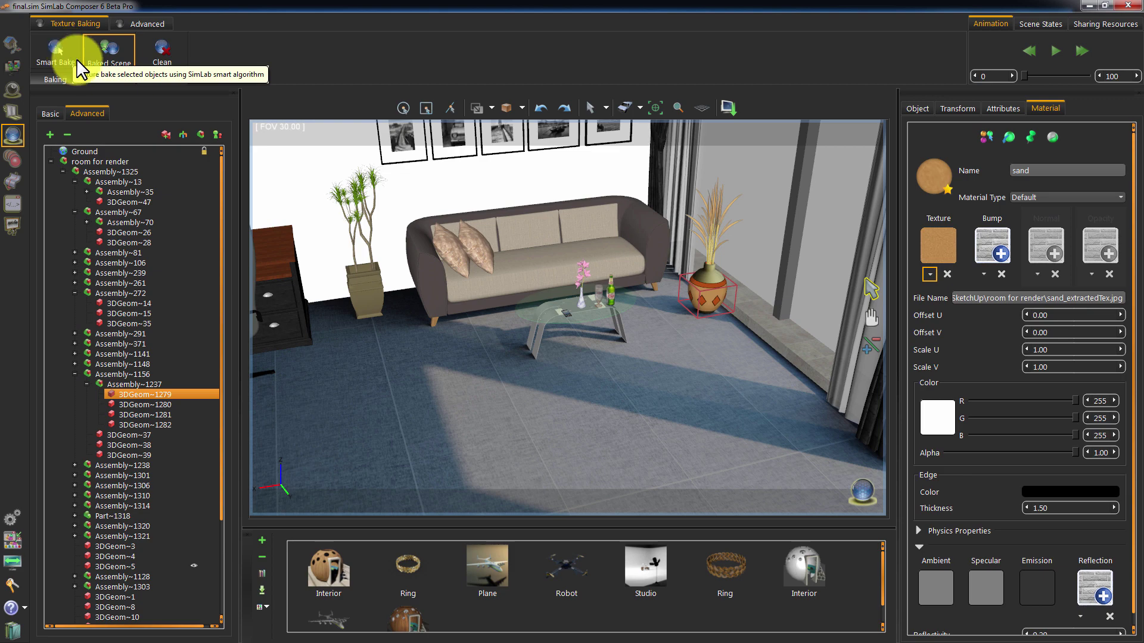
{"action": "scroll", "coordinate": [746, 253], "scroll_direction": "up", "scroll_amount": 5}
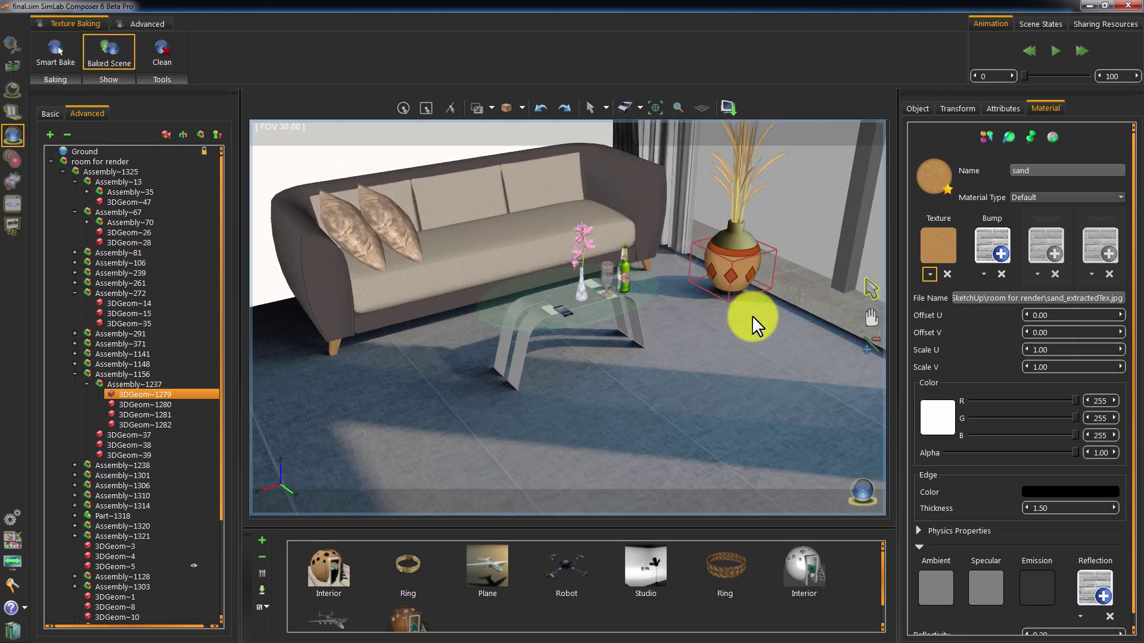
{"action": "scroll", "coordinate": [751, 316], "scroll_direction": "up", "scroll_amount": 5}
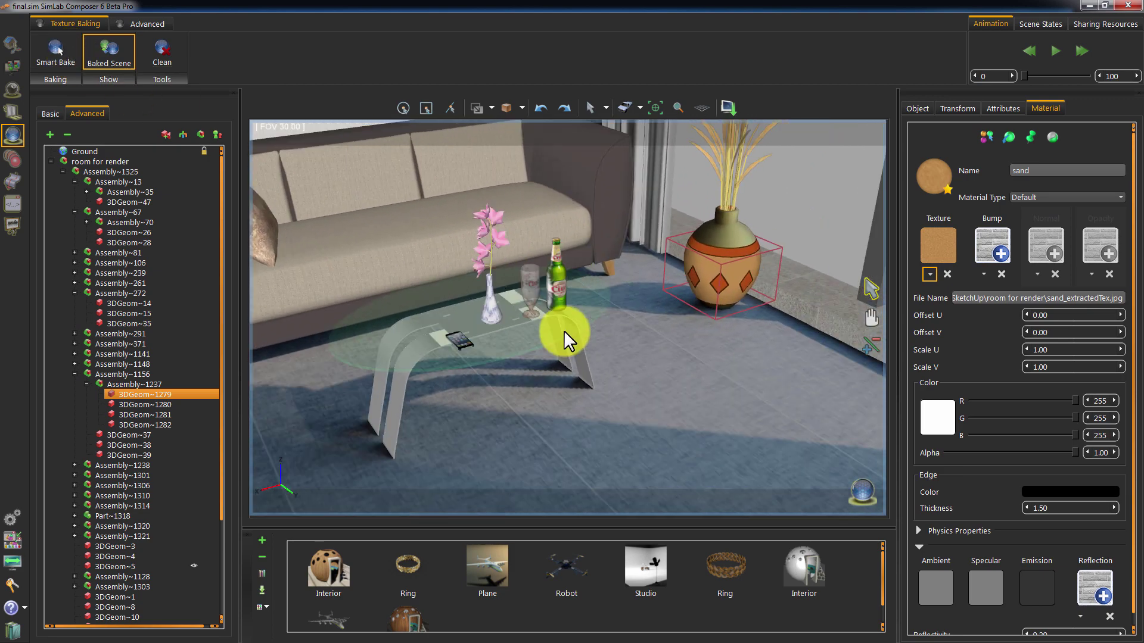
{"action": "scroll", "coordinate": [590, 307], "scroll_direction": "down", "scroll_amount": 5}
{"action": "middle_click_drag", "start_coordinate": [545, 307], "coordinate": [581, 292]}
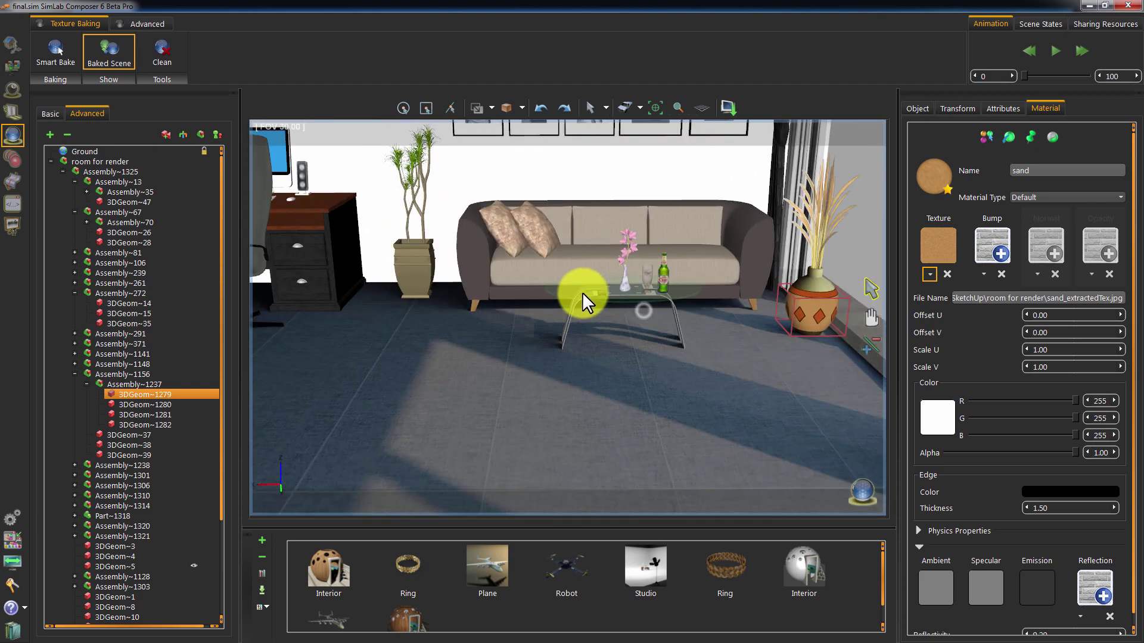
Step: Smart Bake the vase-and-plant group Assembly~1156 with minimum texture size 256 and maximum 512
{"action": "left_click", "coordinate": [100, 374]}
{"action": "middle_click_drag", "start_coordinate": [616, 330], "coordinate": [659, 376]}
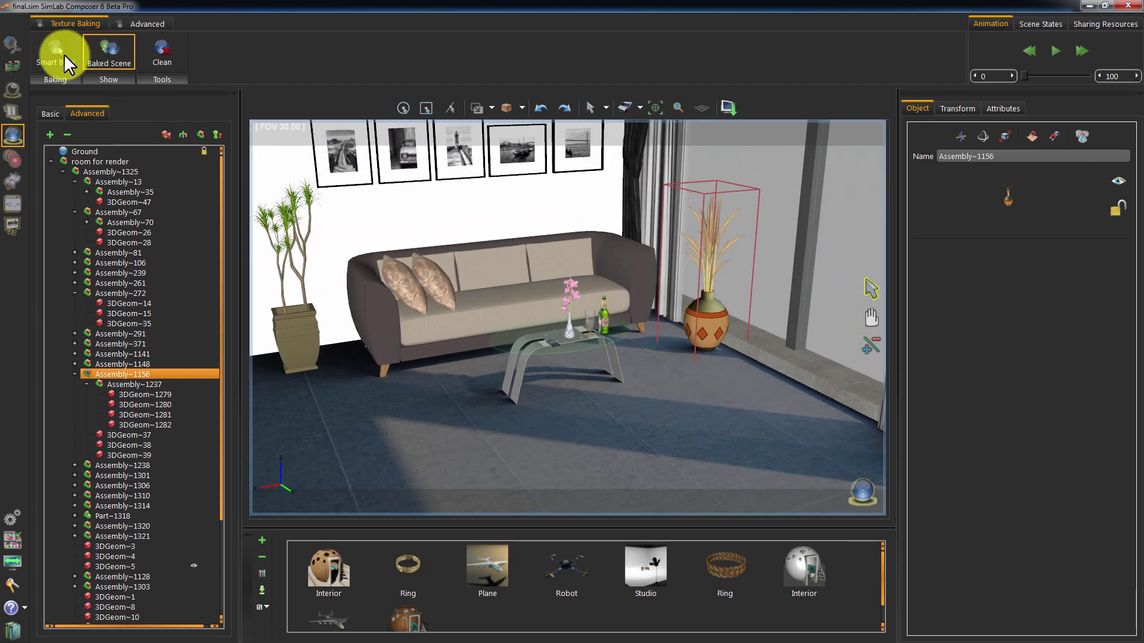
{"action": "left_click", "coordinate": [57, 53]}
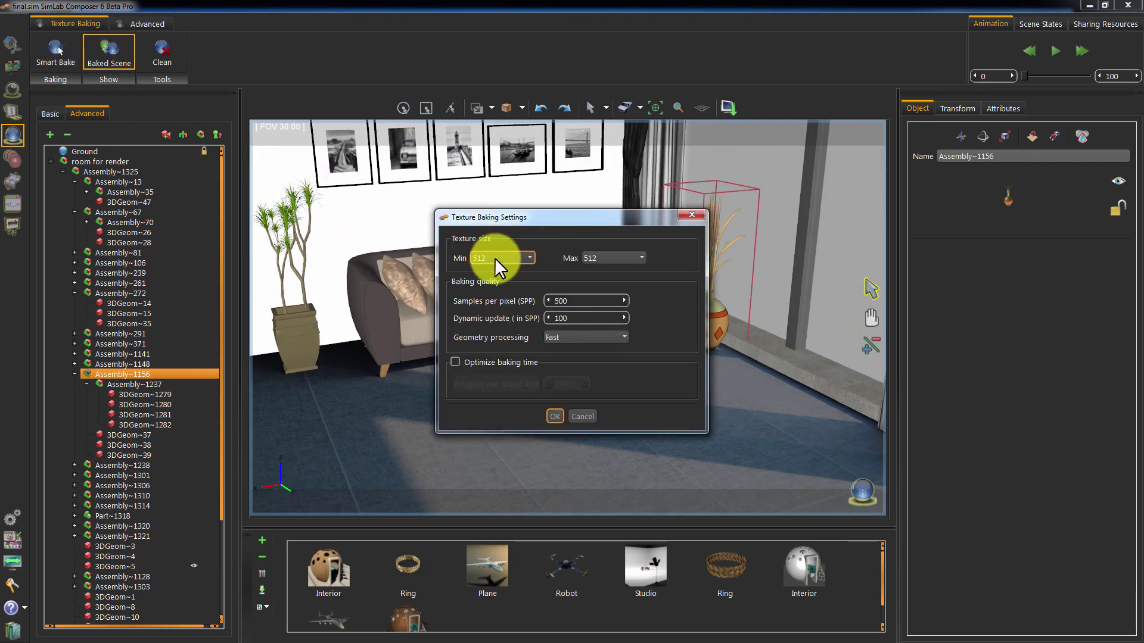
{"action": "left_click_drag", "start_coordinate": [505, 219], "coordinate": [372, 192]}
{"action": "left_click", "coordinate": [339, 230]}
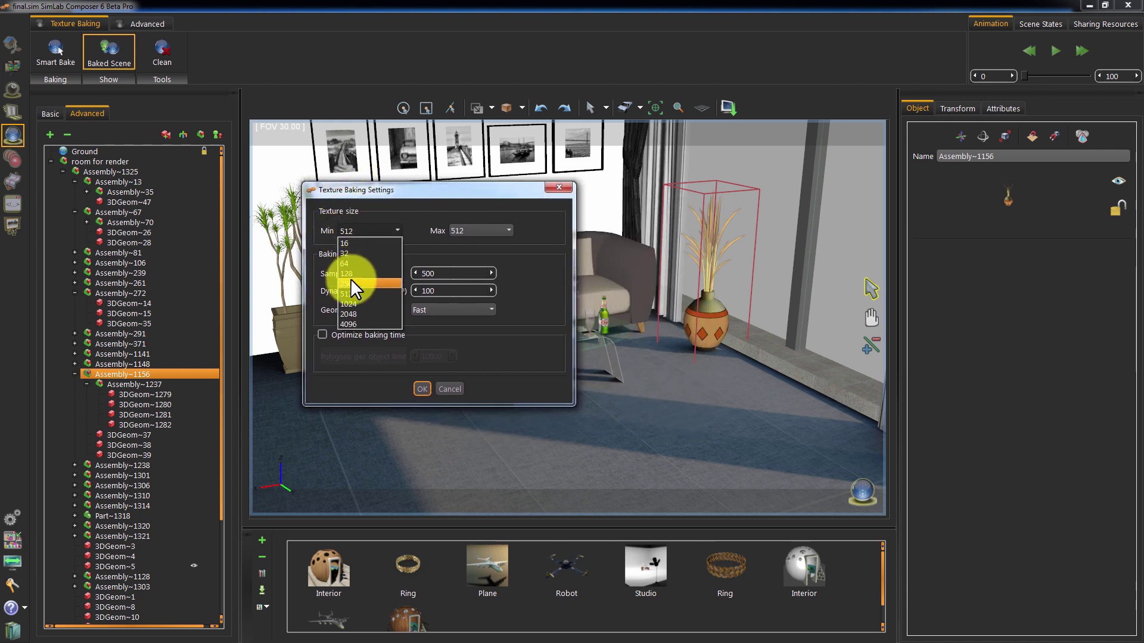
{"action": "left_click", "coordinate": [351, 282]}
{"action": "left_click", "coordinate": [462, 230]}
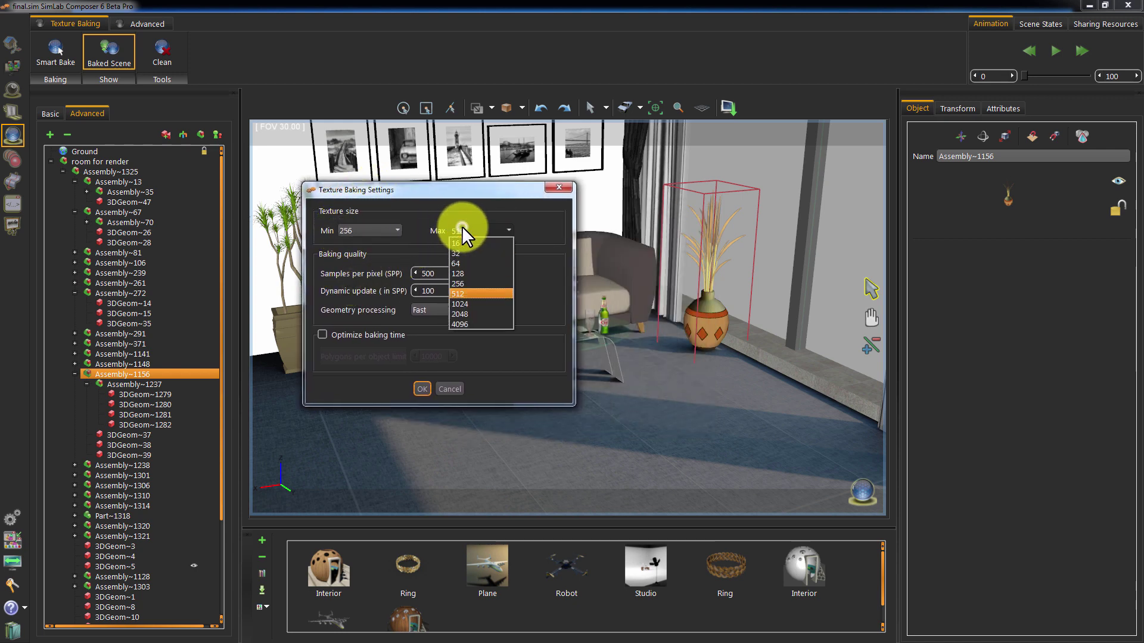
{"action": "left_click", "coordinate": [469, 292]}
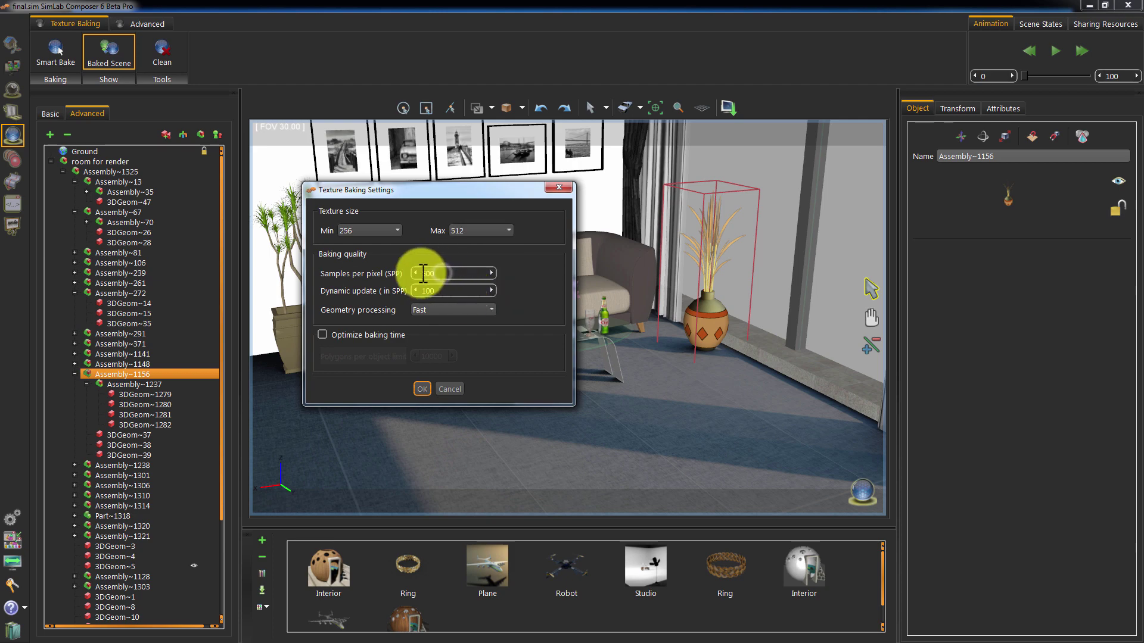
{"action": "left_click", "coordinate": [422, 388]}
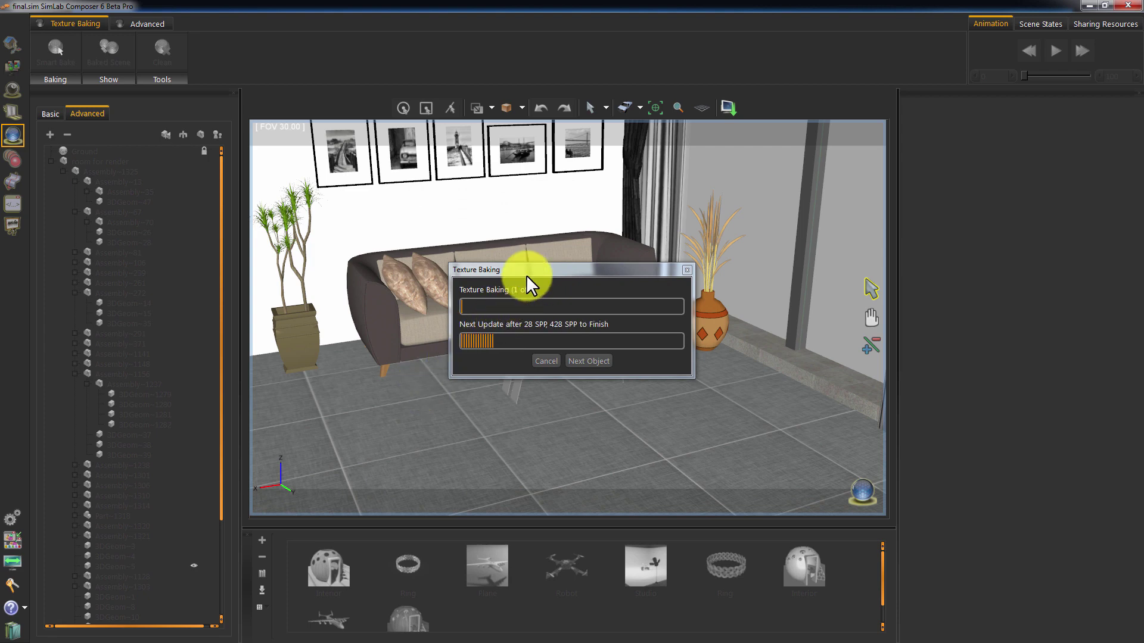
{"action": "left_click_drag", "start_coordinate": [458, 227], "coordinate": [390, 190]}
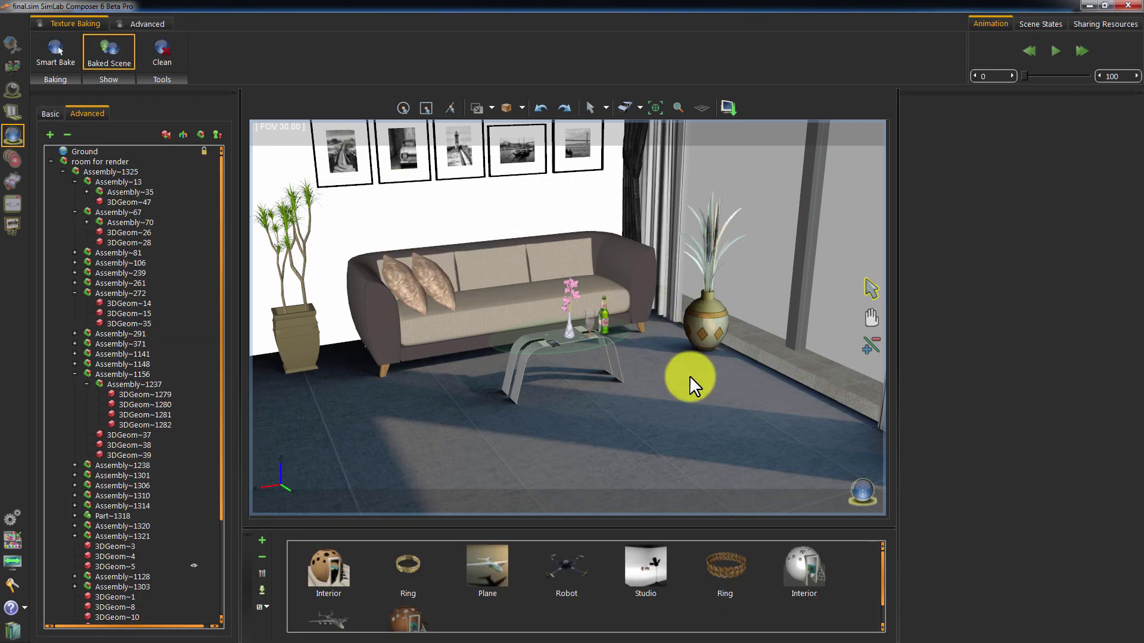
{"action": "left_click_drag", "start_coordinate": [688, 375], "coordinate": [580, 395]}
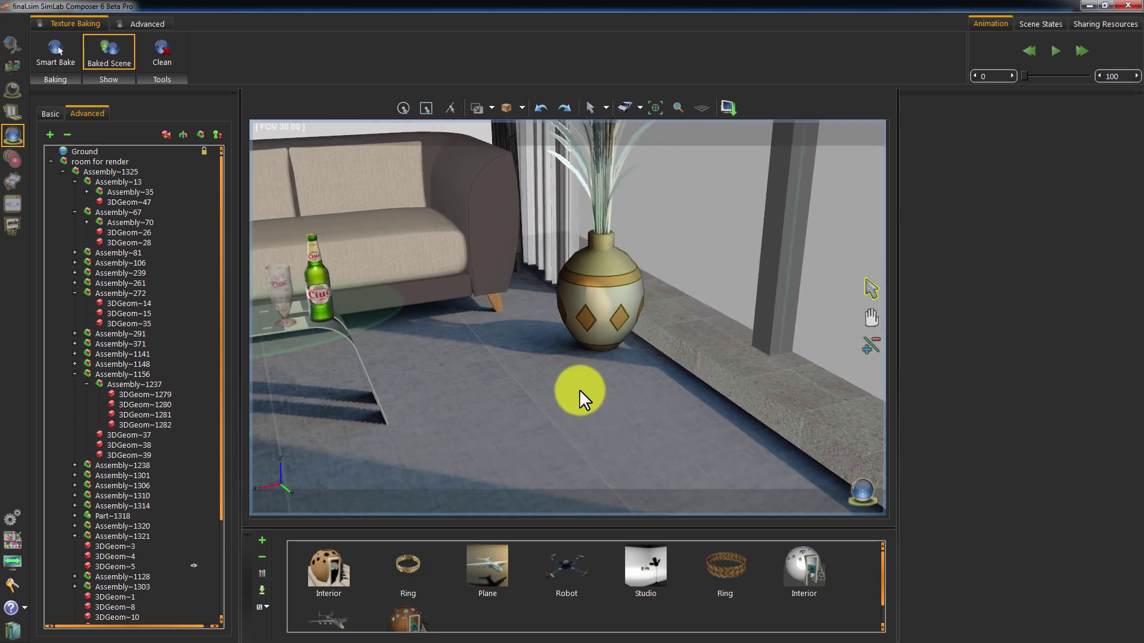
{"action": "left_click", "coordinate": [109, 56]}
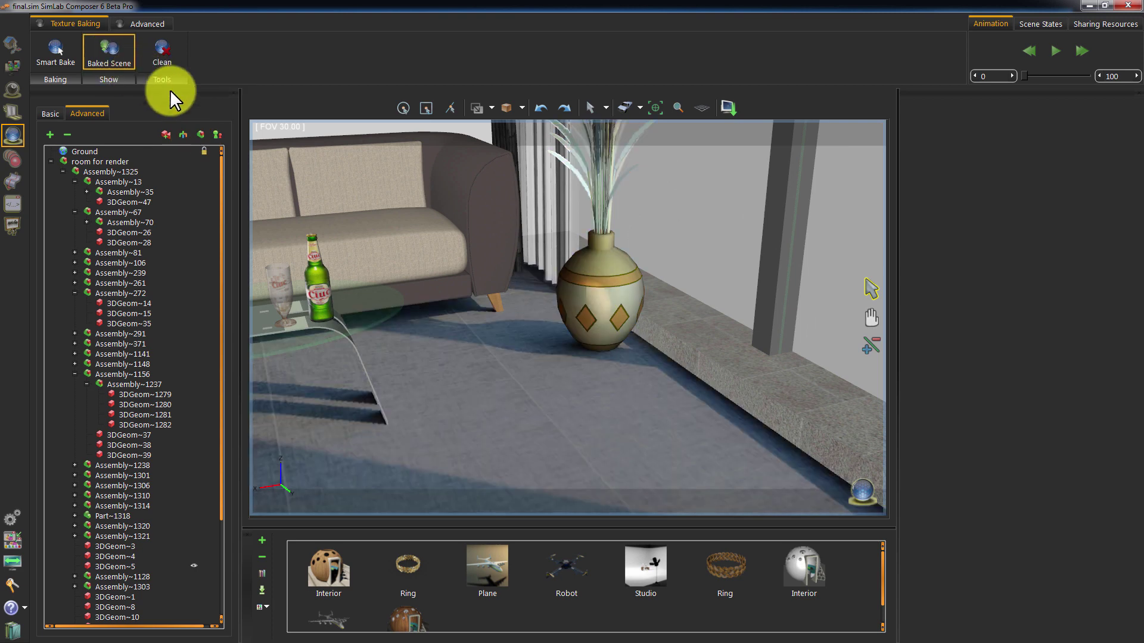
{"action": "left_click_drag", "start_coordinate": [473, 359], "coordinate": [495, 335]}
Step: Select cushions 3DGeom~205 and 3DGeom~206 together and Merge on Material into 3DGeom~207
{"action": "left_click", "coordinate": [494, 335]}
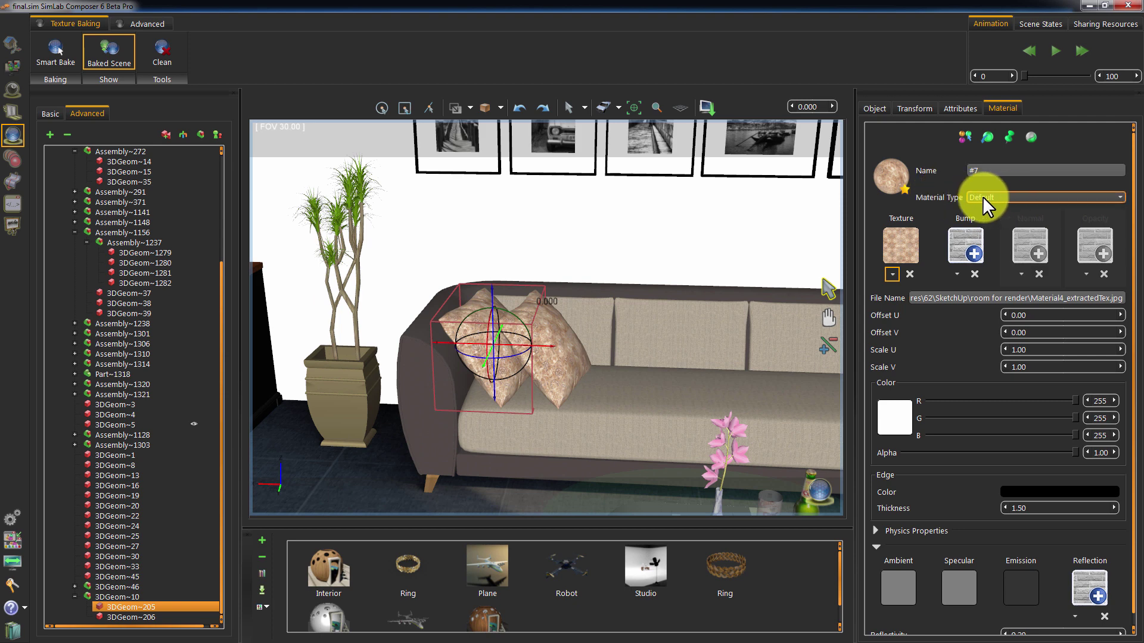
{"action": "left_click", "coordinate": [582, 359]}
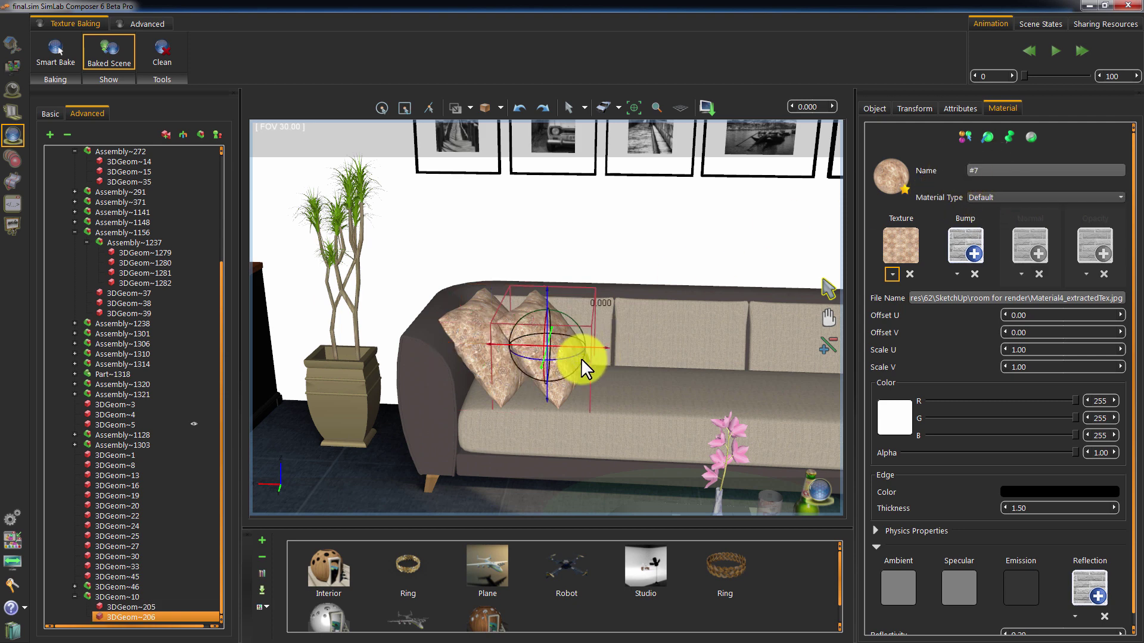
{"action": "left_click", "coordinate": [137, 23]}
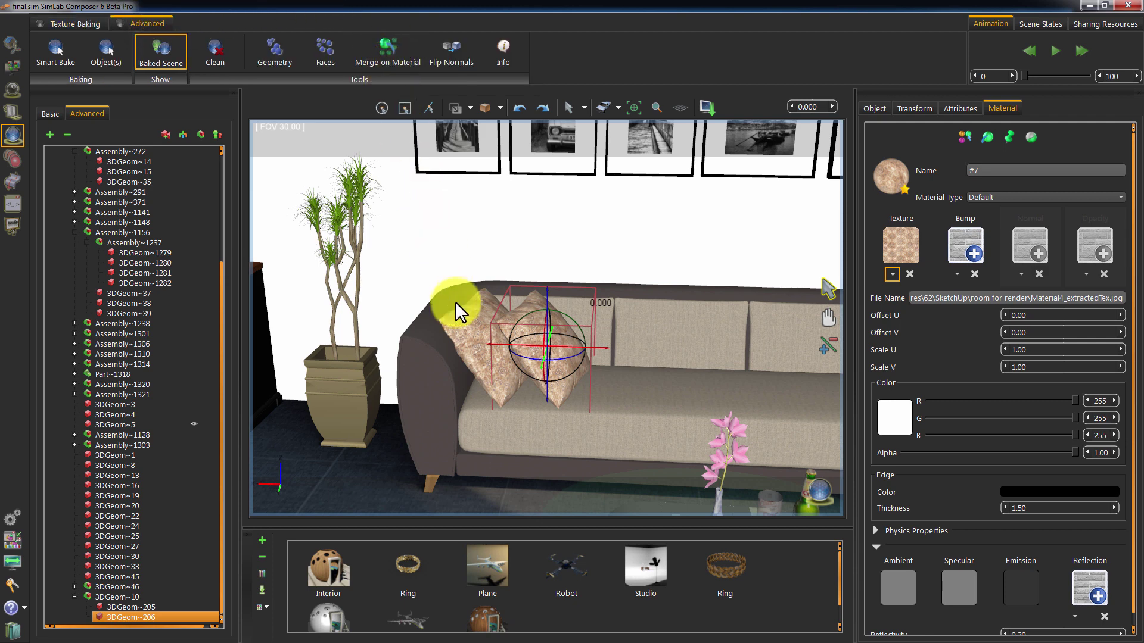
{"action": "left_click", "coordinate": [477, 320], "text": "ctrl"}
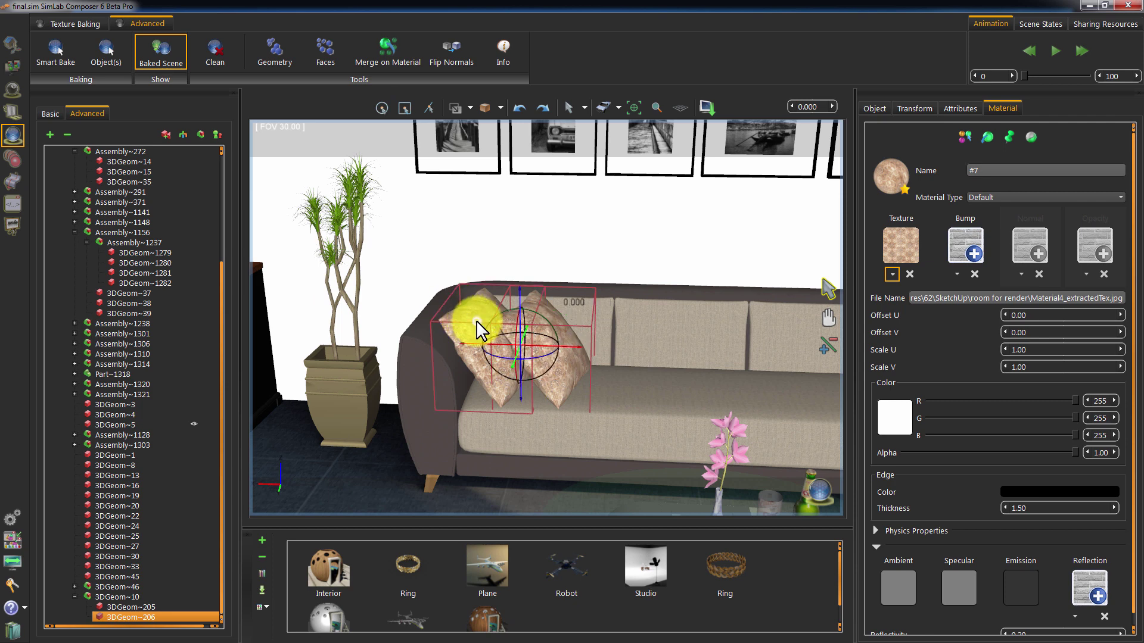
{"action": "left_click", "coordinate": [399, 59]}
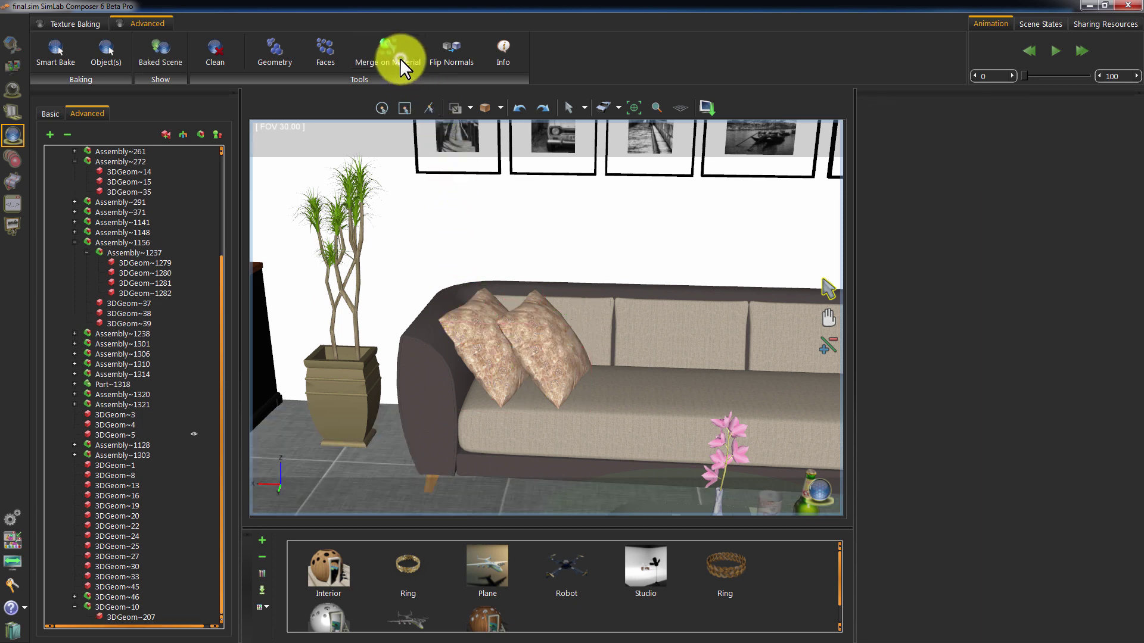
Step: Smart Bake the merged cushion object 3DGeom~207 with the default settings
{"action": "left_click", "coordinate": [551, 322]}
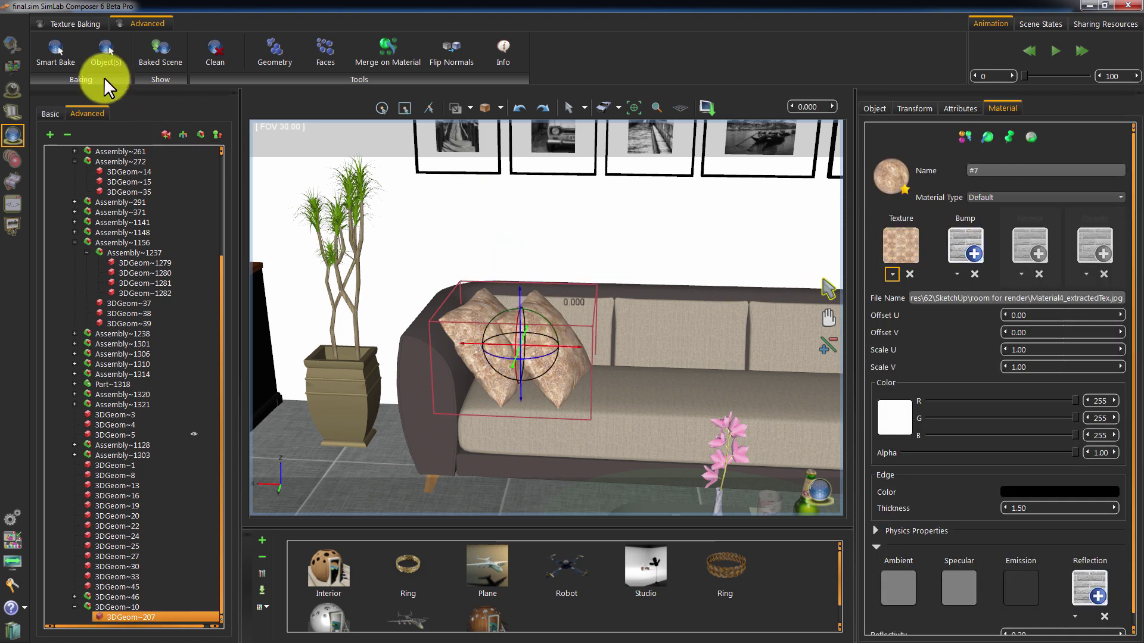
{"action": "left_click", "coordinate": [59, 58]}
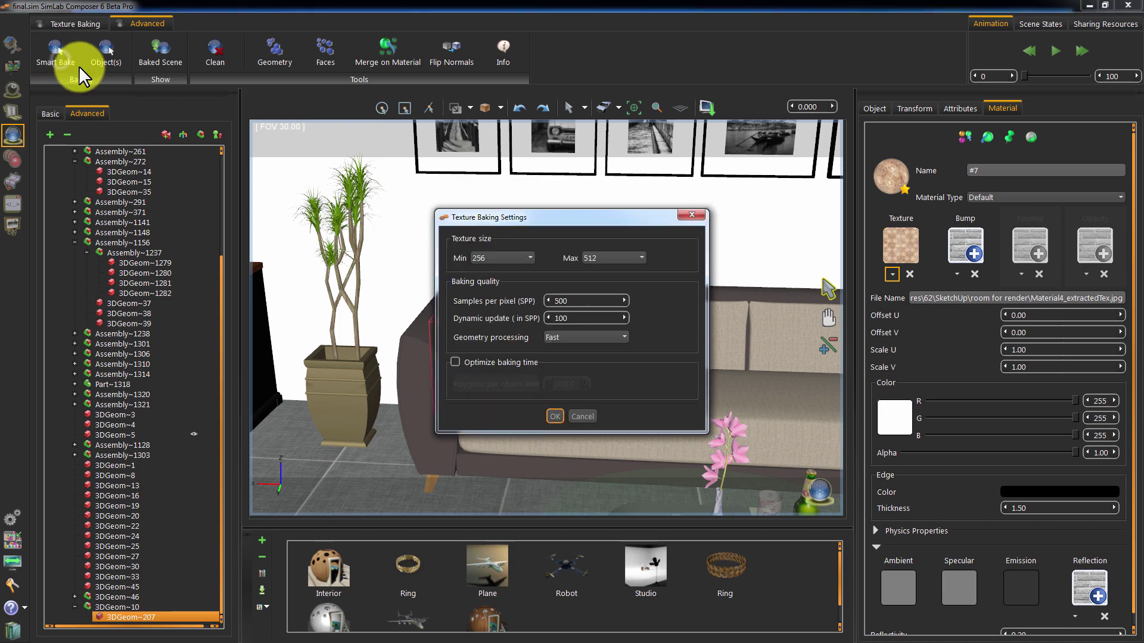
{"action": "left_click", "coordinate": [555, 416]}
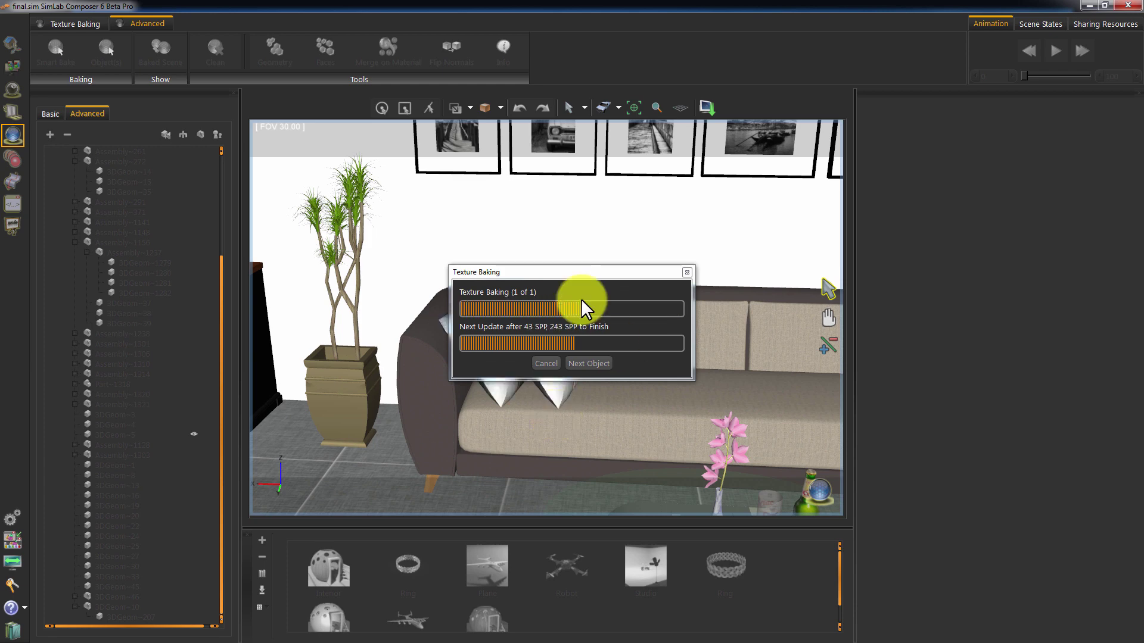
{"action": "left_click_drag", "start_coordinate": [572, 276], "coordinate": [586, 156]}
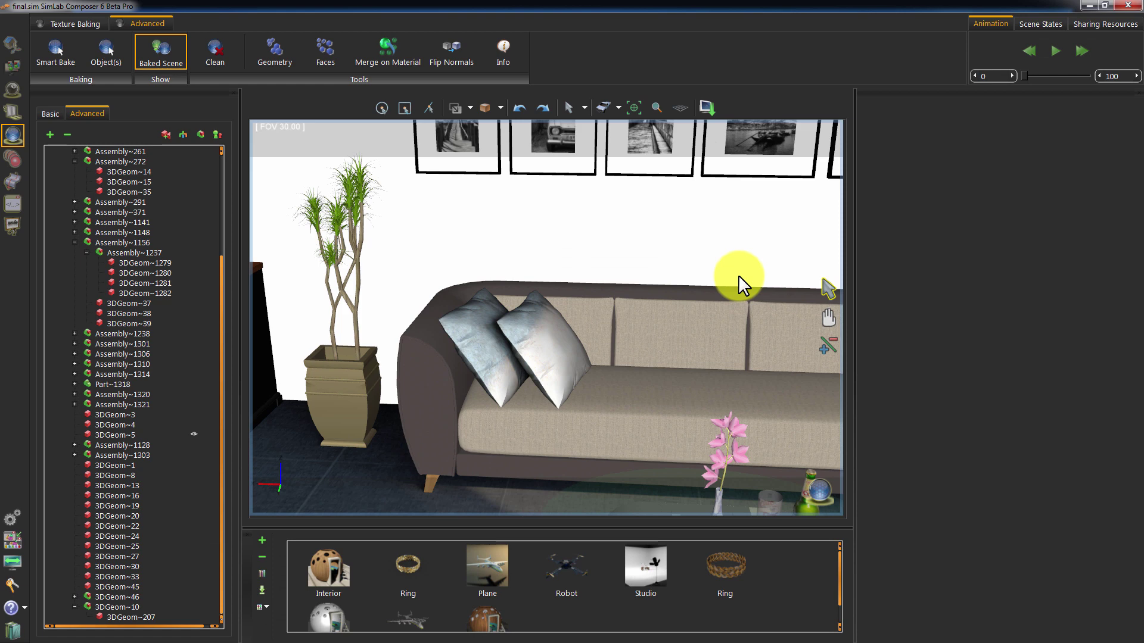
Step: Check the cushions' baked lighting texture, then clear the selection
{"action": "left_click", "coordinate": [488, 334]}
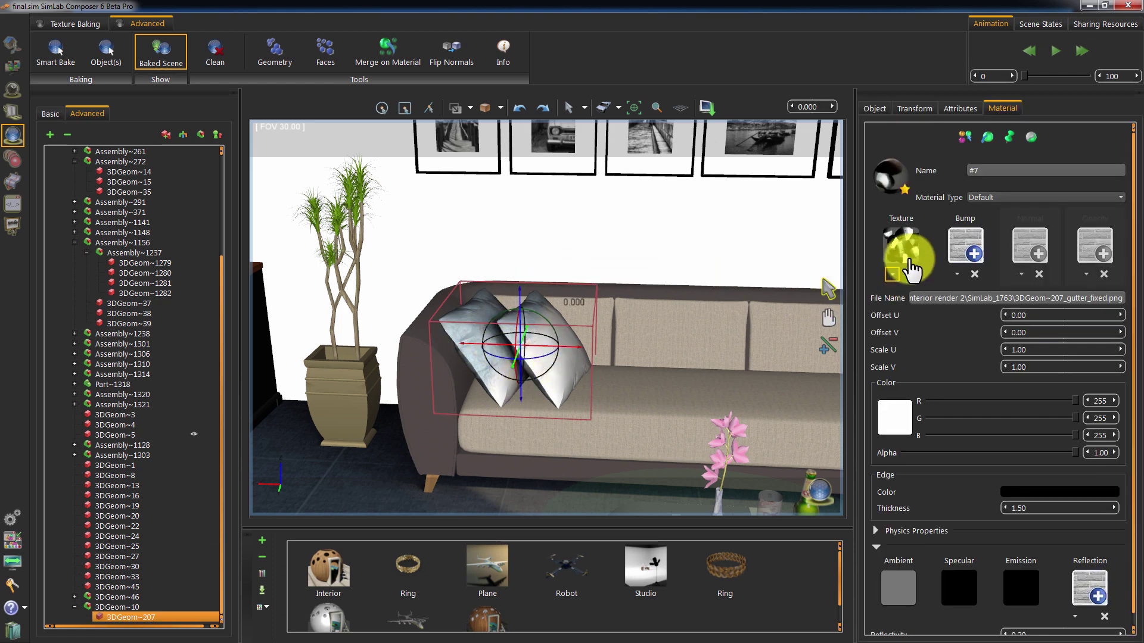
{"action": "left_click", "coordinate": [658, 296]}
{"action": "scroll", "coordinate": [658, 295], "scroll_direction": "down", "scroll_amount": 5}
{"action": "scroll", "coordinate": [639, 266], "scroll_direction": "up", "scroll_amount": 2}
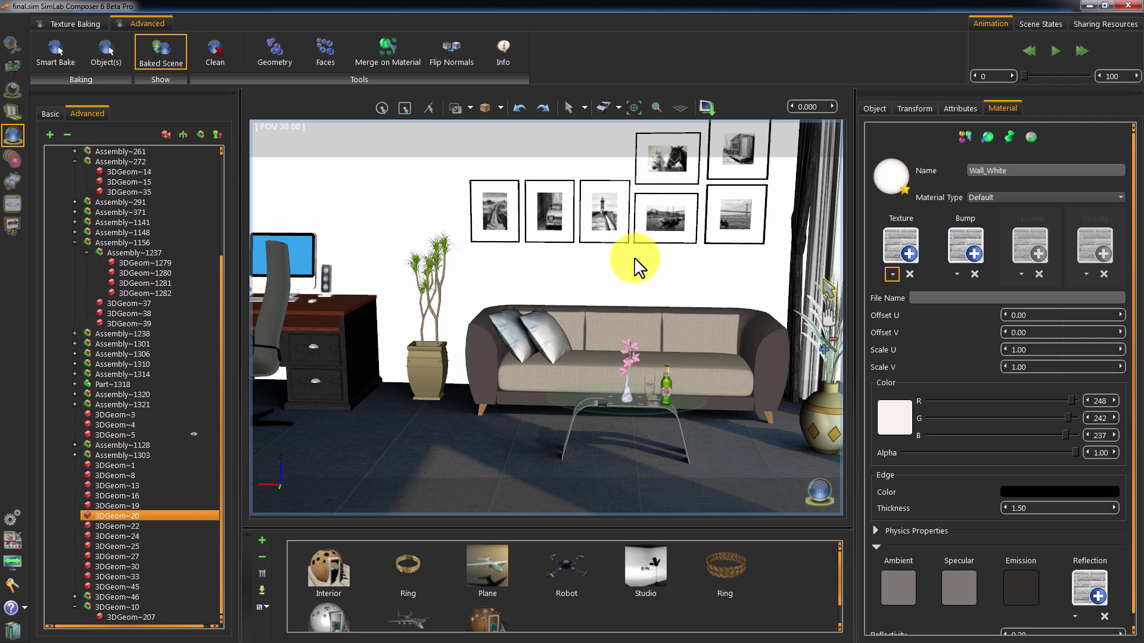
Step: Collapse the scene tree, select 'room for render', and apply Merge on Material to it
{"action": "left_click", "coordinate": [75, 243]}
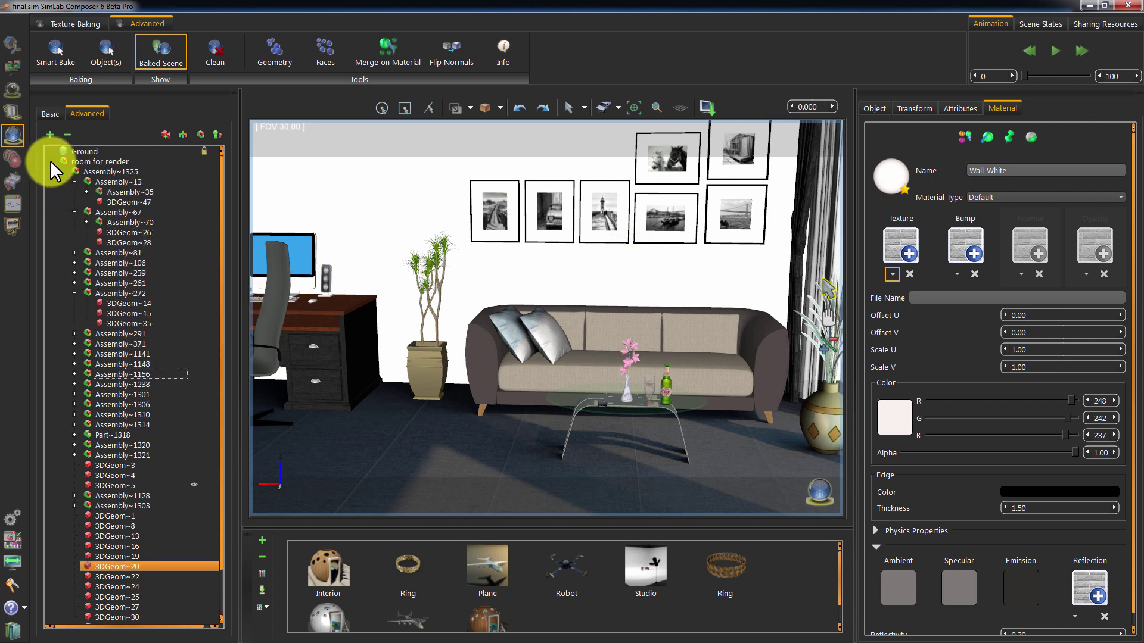
{"action": "left_click", "coordinate": [50, 160]}
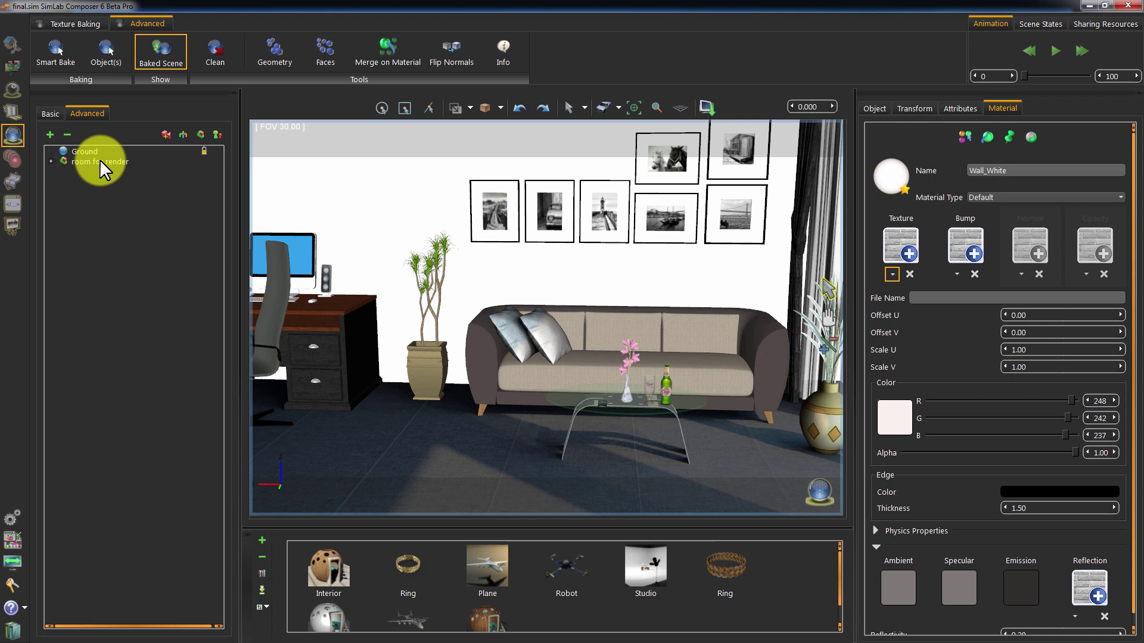
{"action": "left_click", "coordinate": [99, 159]}
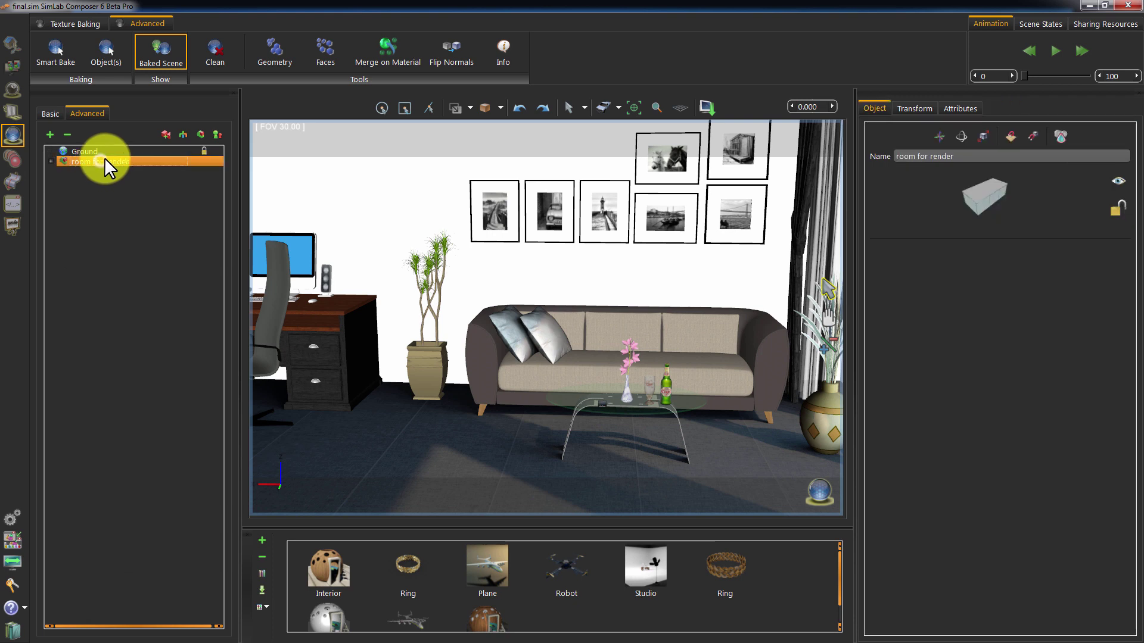
{"action": "left_click", "coordinate": [380, 48]}
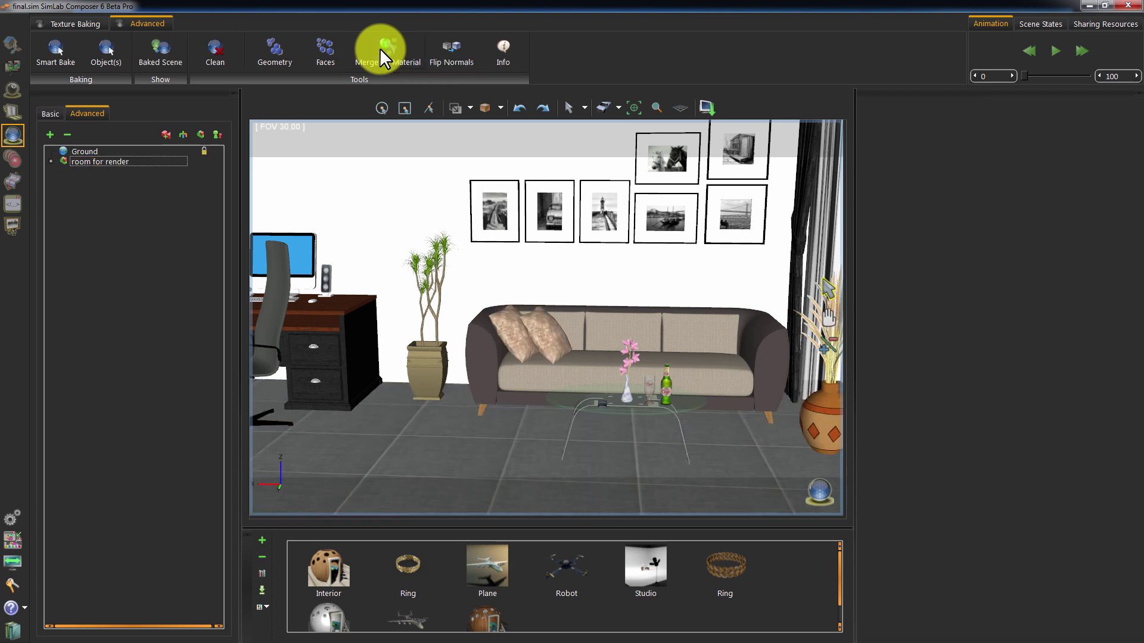